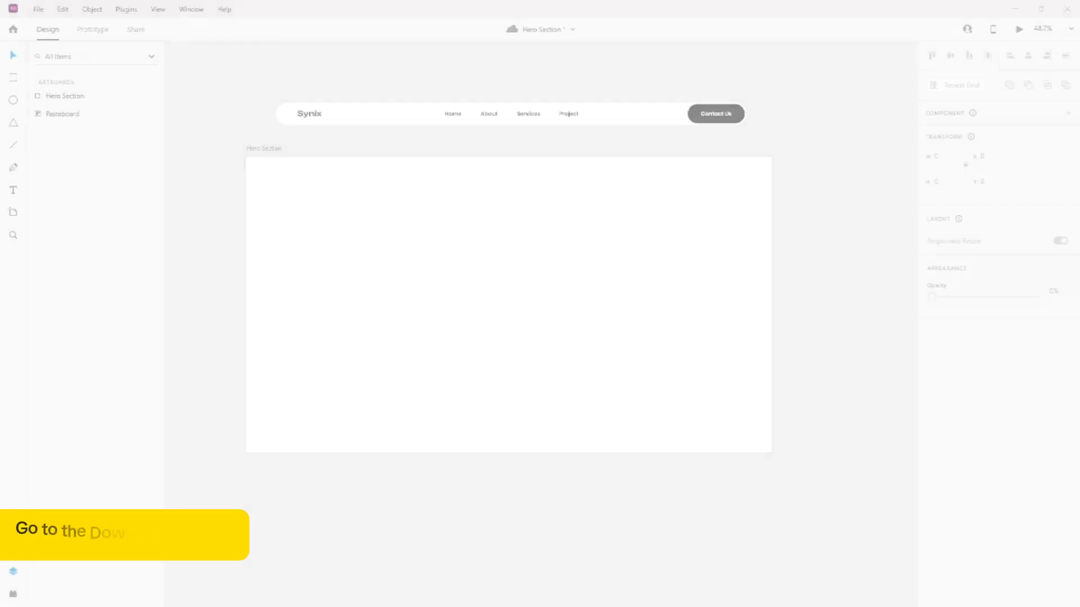
Place the 0_3d_Green_1920x1080 (1) video from the Downloads folder onto the Hero Section artboard
key("super+e")
left_click(210, 266)
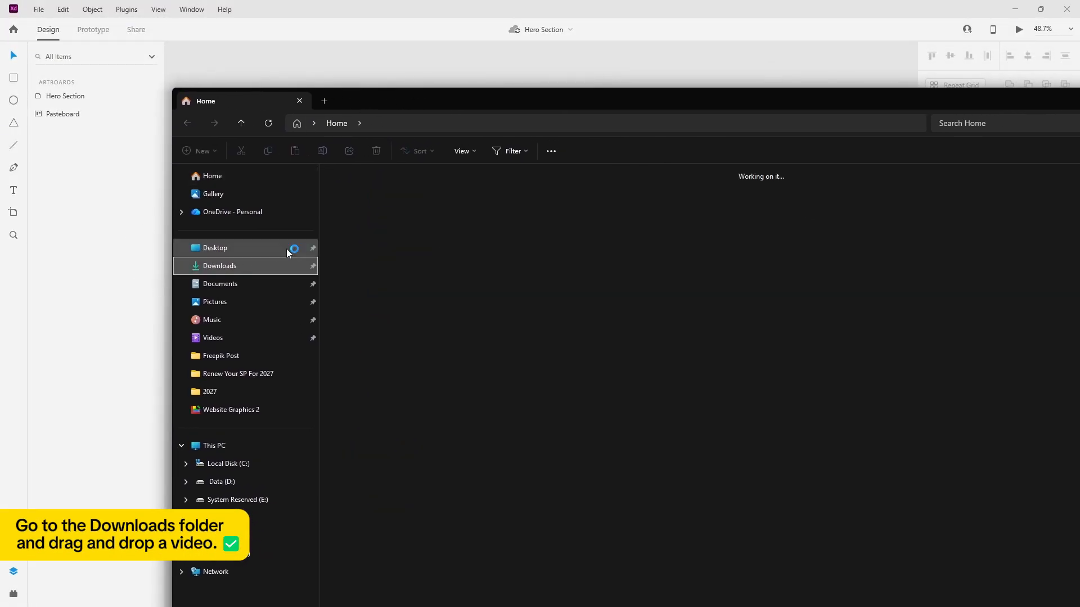
left_click_drag(436, 102, 812, 400)
left_click_drag(745, 500, 541, 248)
Move the green video over the artboard and centre it vertically and horizontally so it covers the whole frame
left_click_drag(688, 302, 393, 241)
left_click(949, 56)
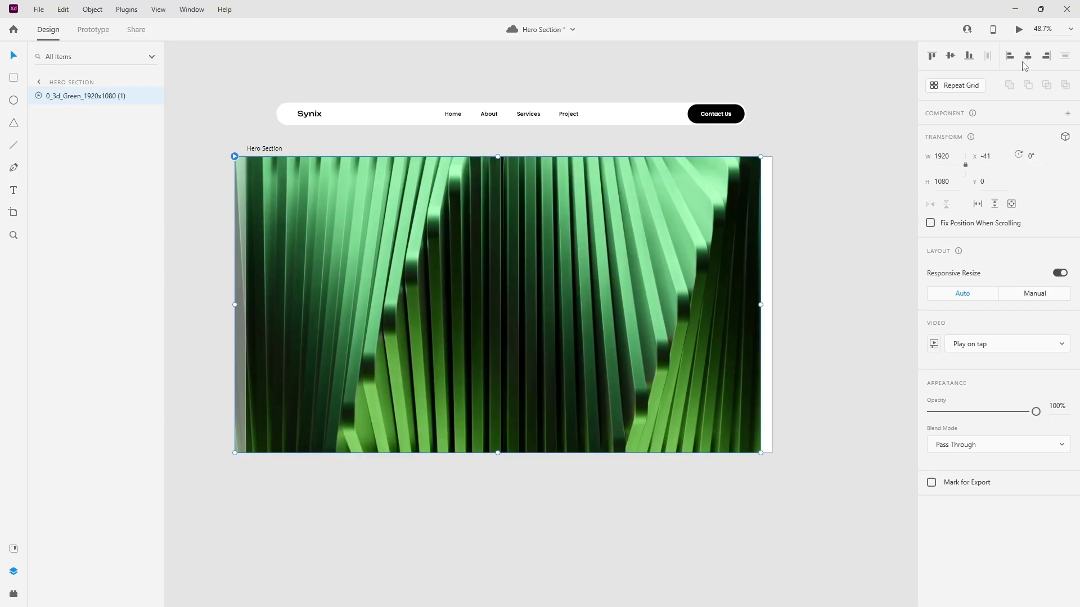
left_click(1029, 56)
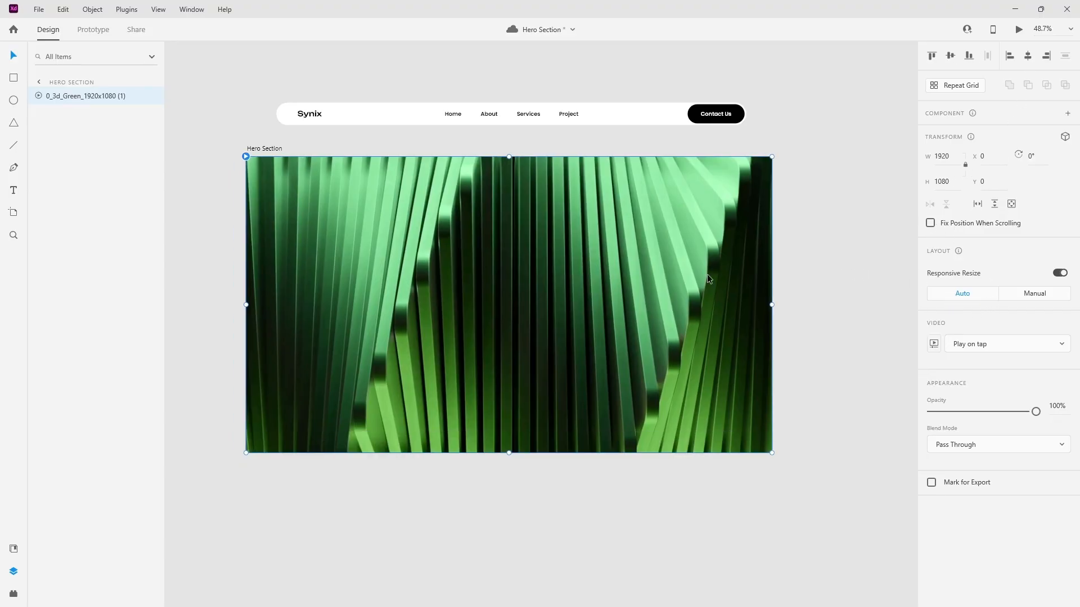
Set the background video to play automatically and turn on loop playback
left_click(978, 344)
left_click(980, 366)
left_click(934, 344)
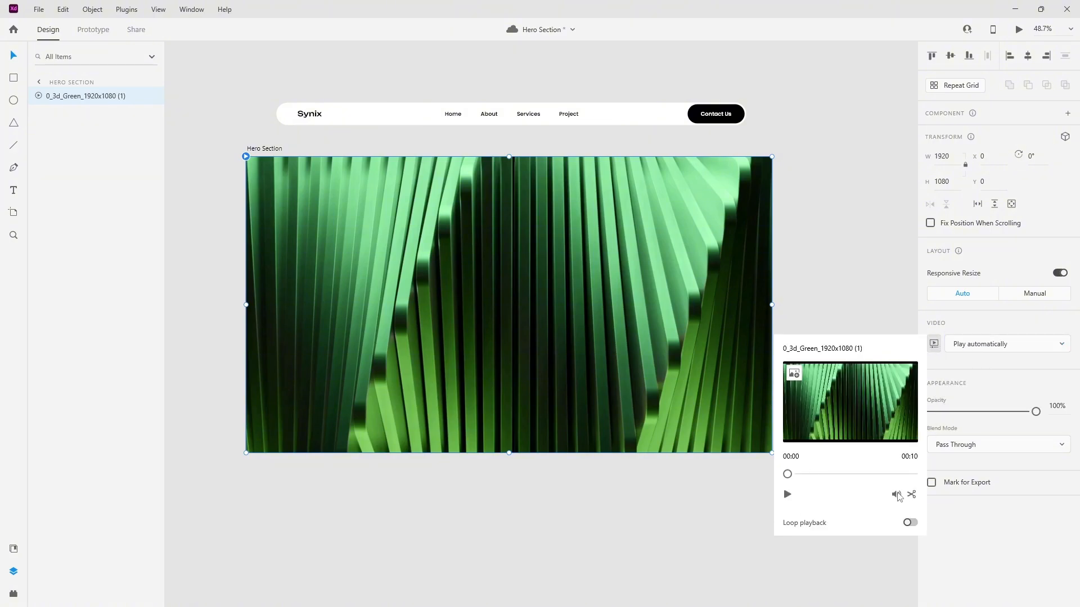
left_click(910, 523)
left_click(664, 546)
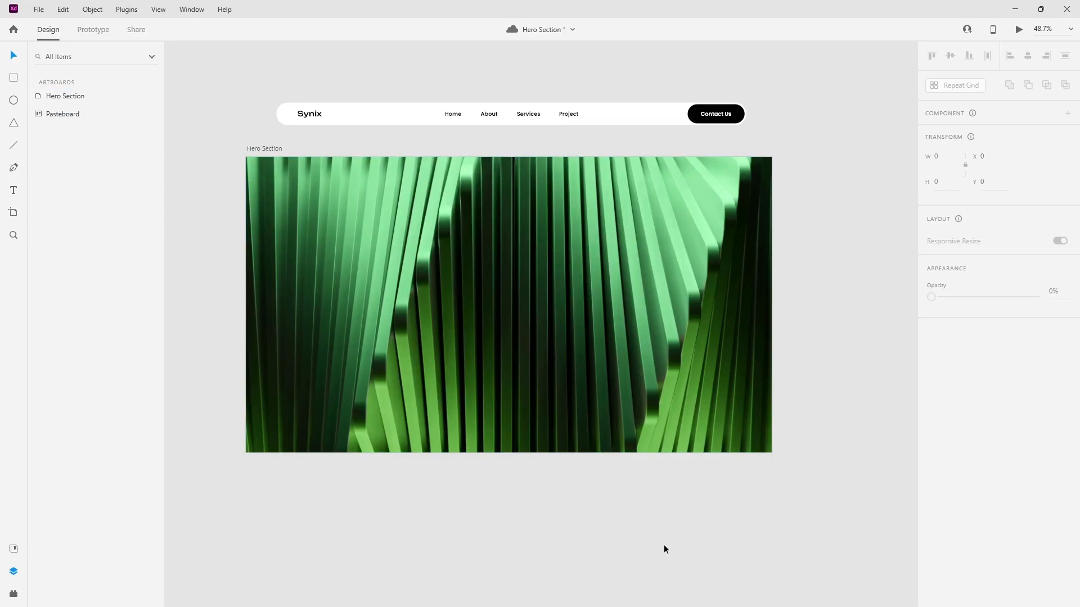
Move the Synix navigation bar group near the upper edge of the Hero Section artboard and centre it horizontally
left_click(589, 303)
left_click(573, 118)
left_click_drag(515, 90, 535, 207)
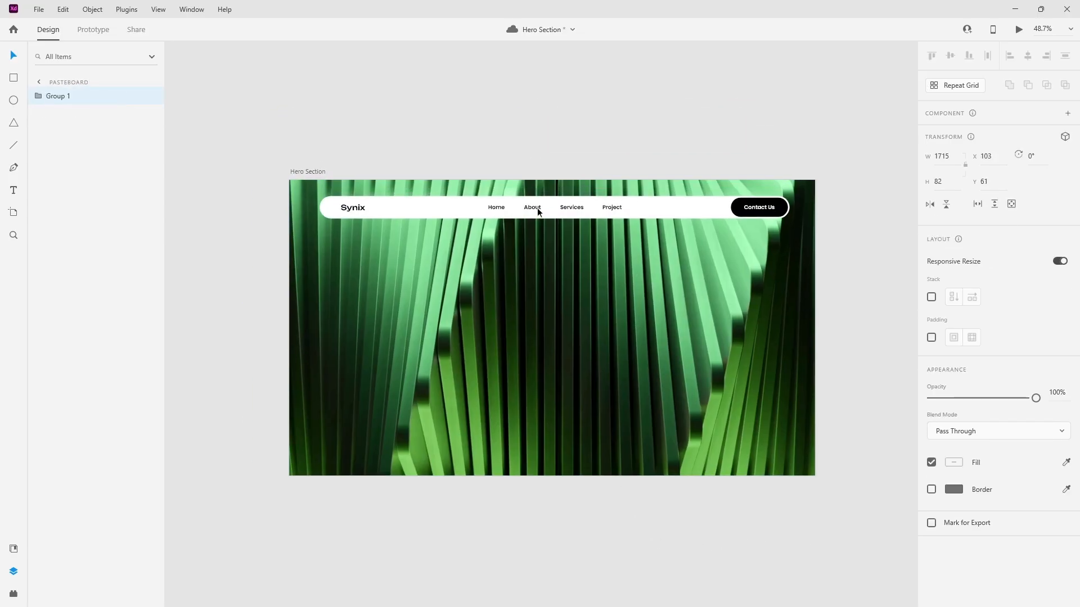
left_click(1025, 59)
left_click(646, 116)
left_click_drag(562, 135, 566, 94)
Apply a background blur to the navigation bar's base rectangle with amount 30, brightness 13 and 0% opacity
left_click(640, 166)
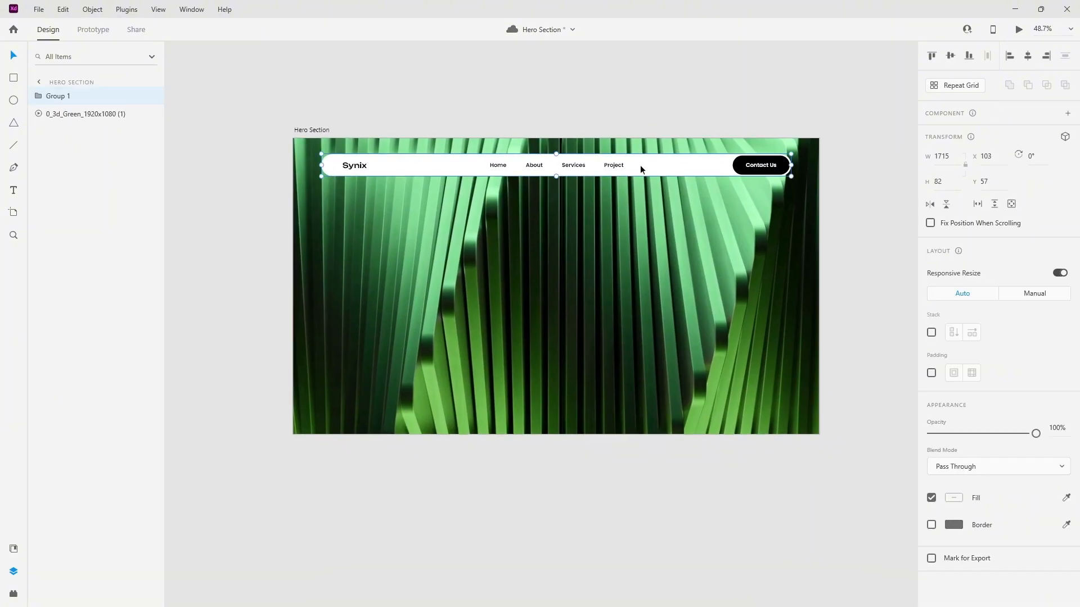
double_click(640, 166)
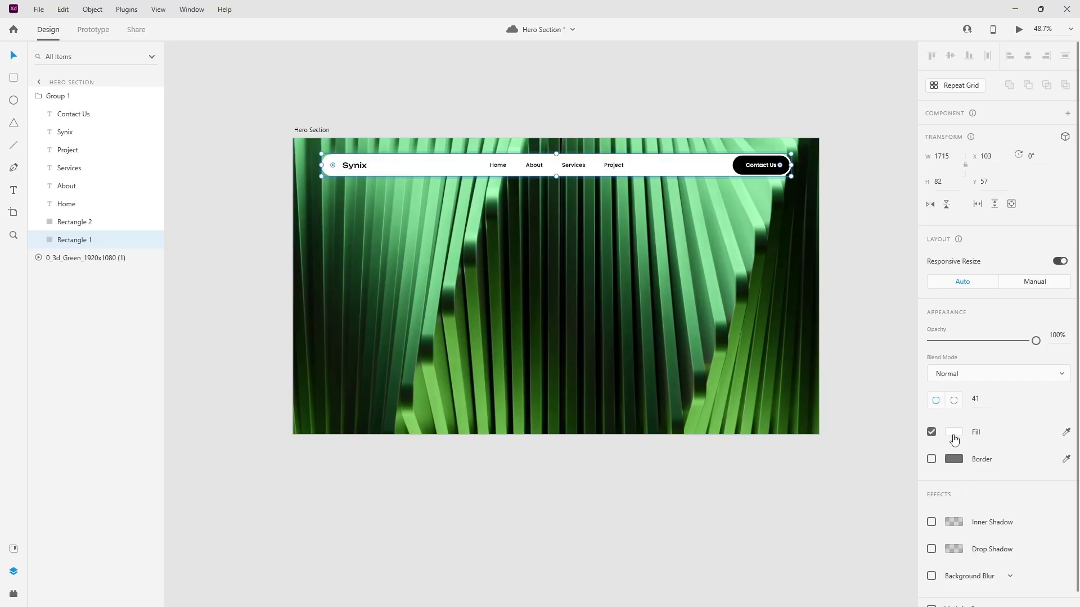
left_click(931, 576)
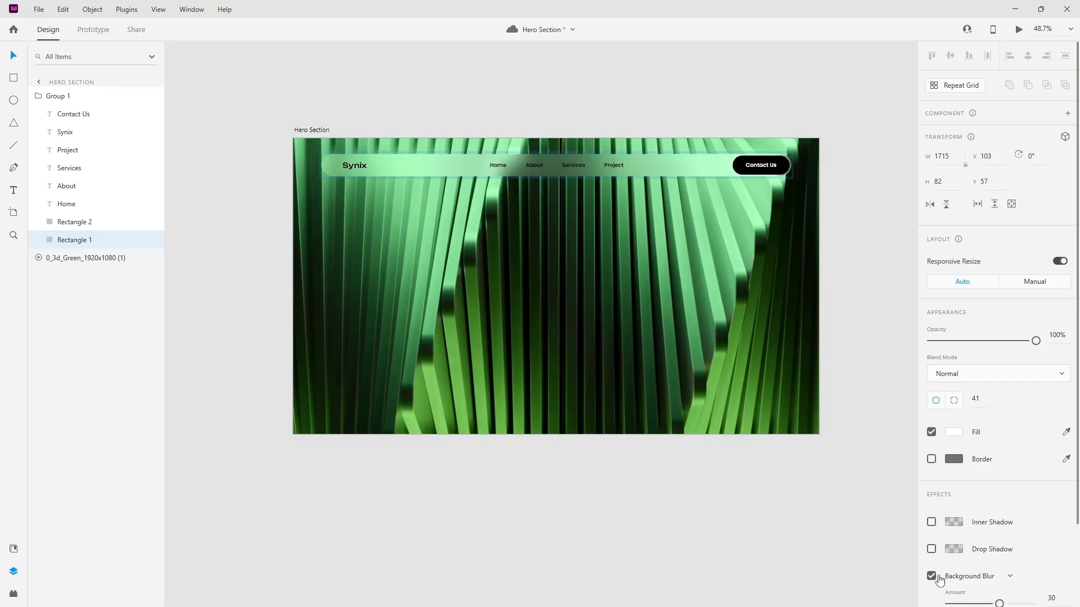
scroll(961, 591, "down", 3)
left_click_drag(1000, 533, 999, 509)
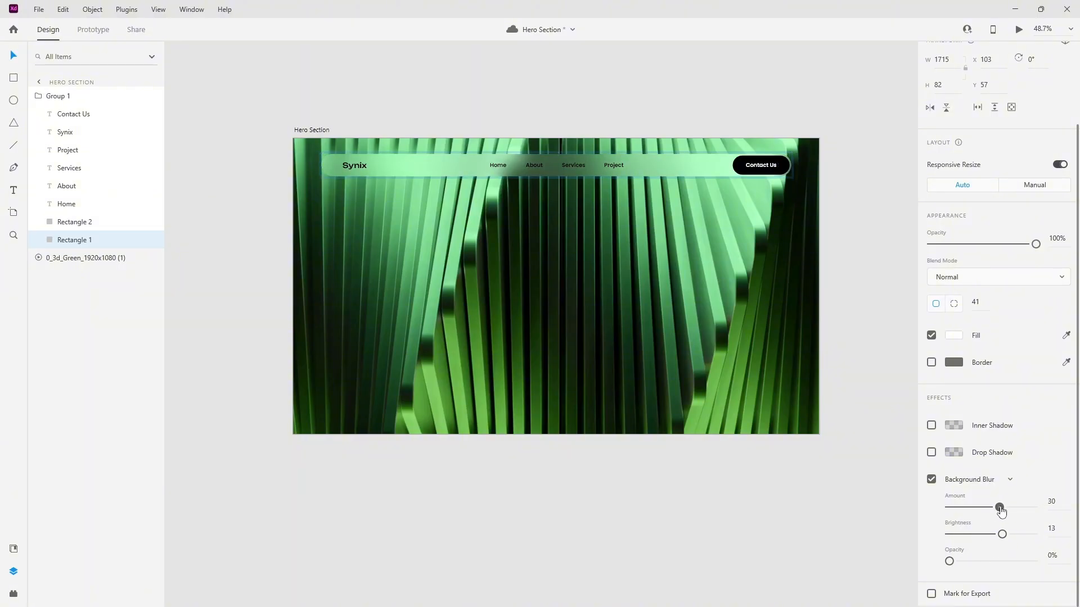
Recolour the Synix logo and the Home, About, Services and Project links to white
left_click(356, 167)
left_click(497, 165, "shift")
left_click(541, 169, "shift")
left_click(539, 166, "shift")
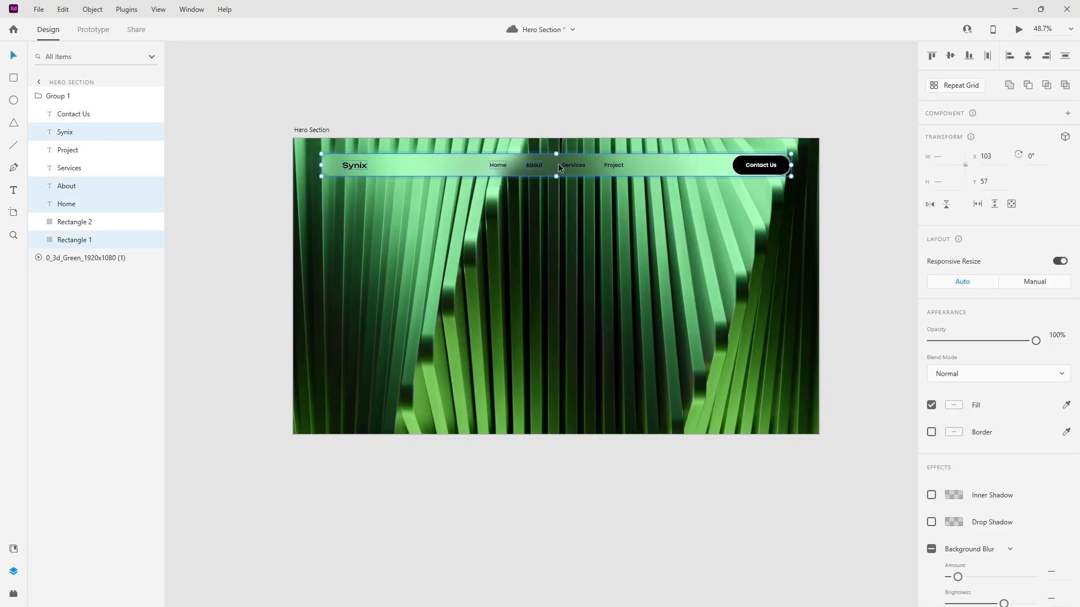
left_click(573, 165, "shift")
left_click(613, 164, "shift")
left_click(666, 163, "shift")
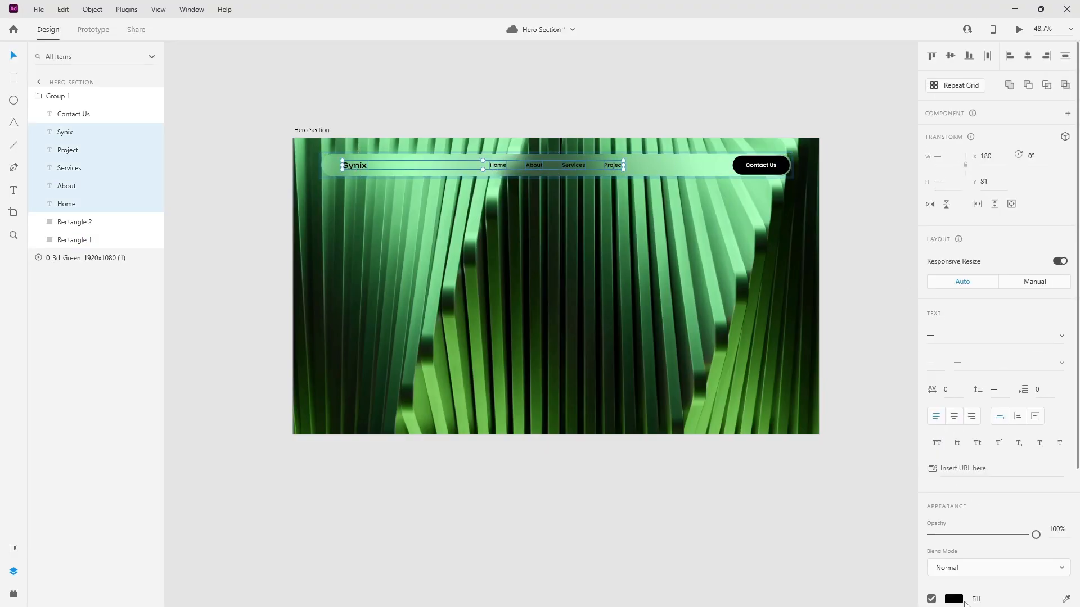
left_click(957, 600)
left_click(786, 445)
left_click(841, 258)
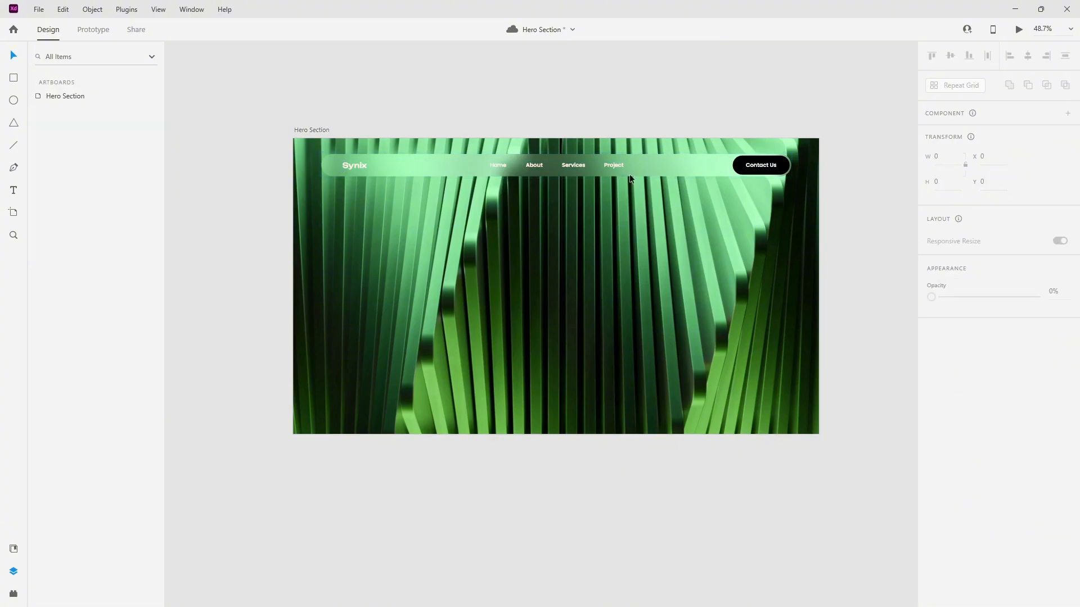
Change the Contact Us button's background fill to white
left_click(785, 165)
scroll(785, 164, "up", 5)
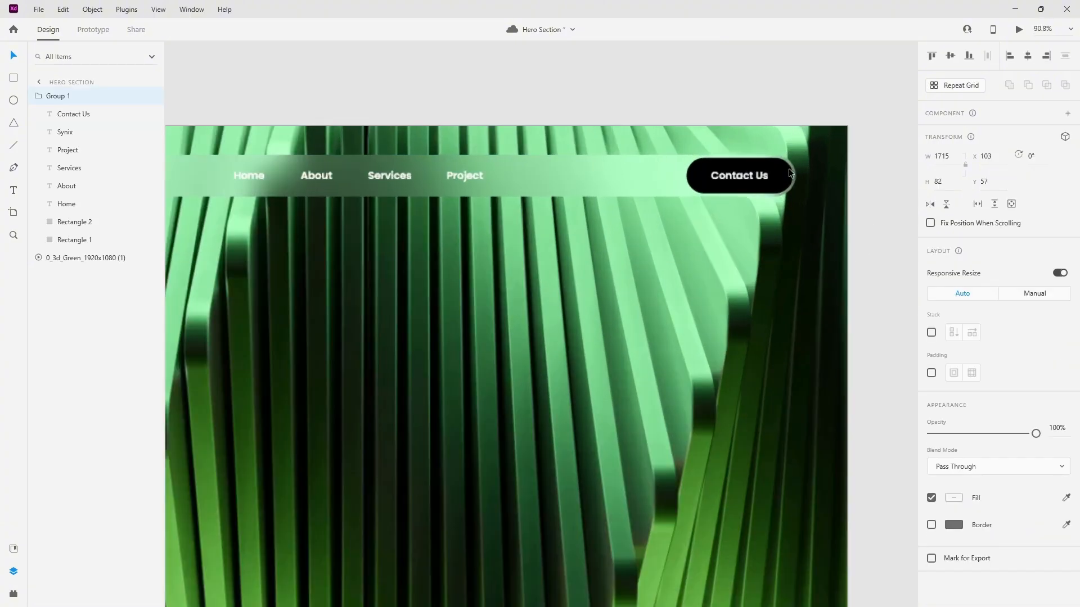
double_click(785, 164)
left_click(953, 433)
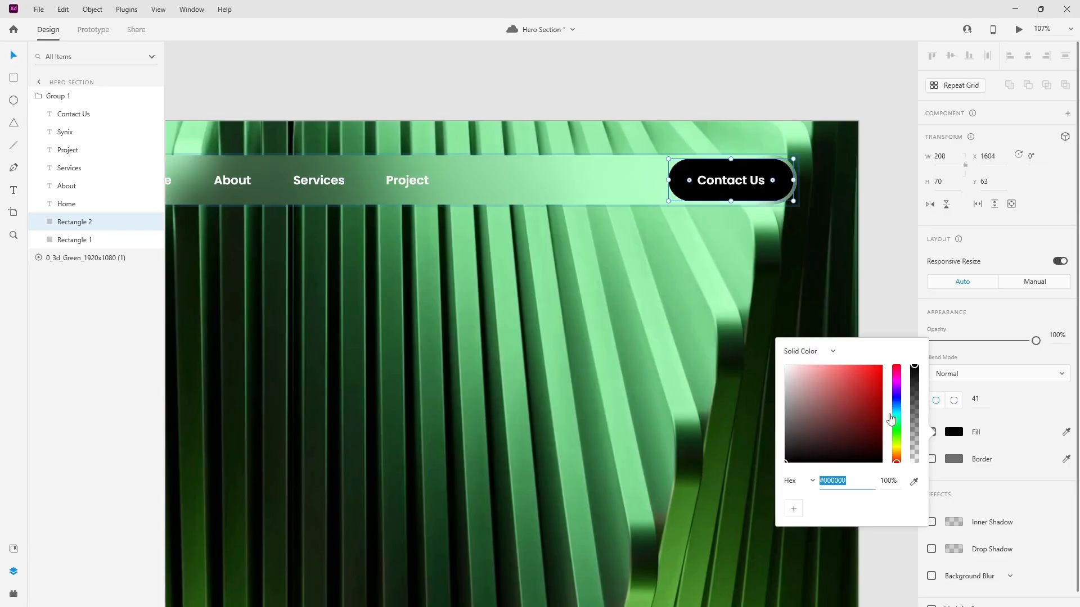
left_click_drag(896, 437, 775, 354)
left_click(752, 182)
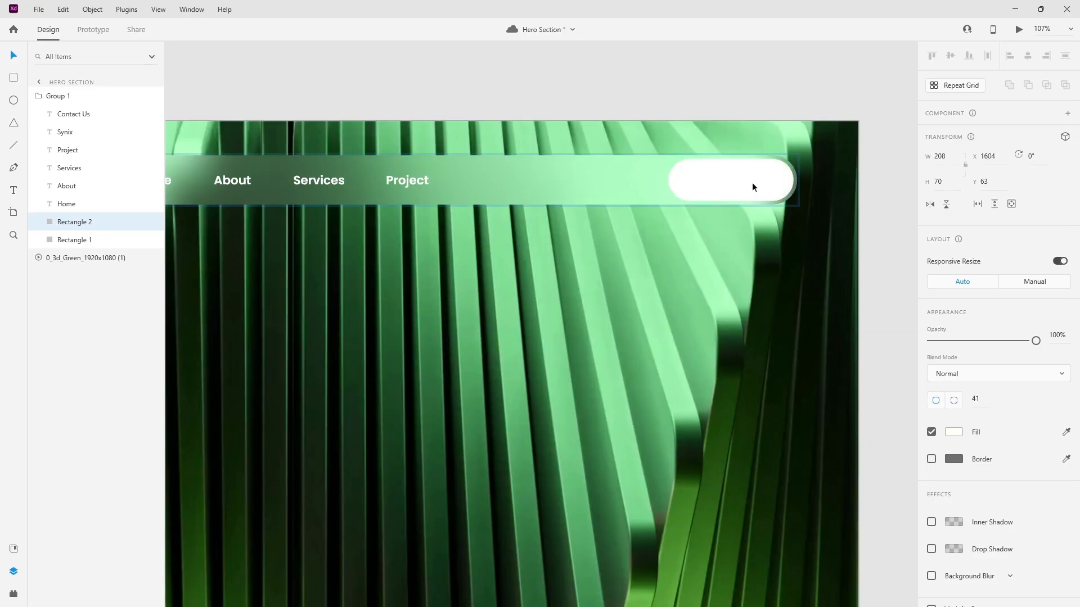
Change the Contact Us button's label colour to black
left_click(752, 182)
scroll(990, 281, "down", 5)
left_click(953, 429)
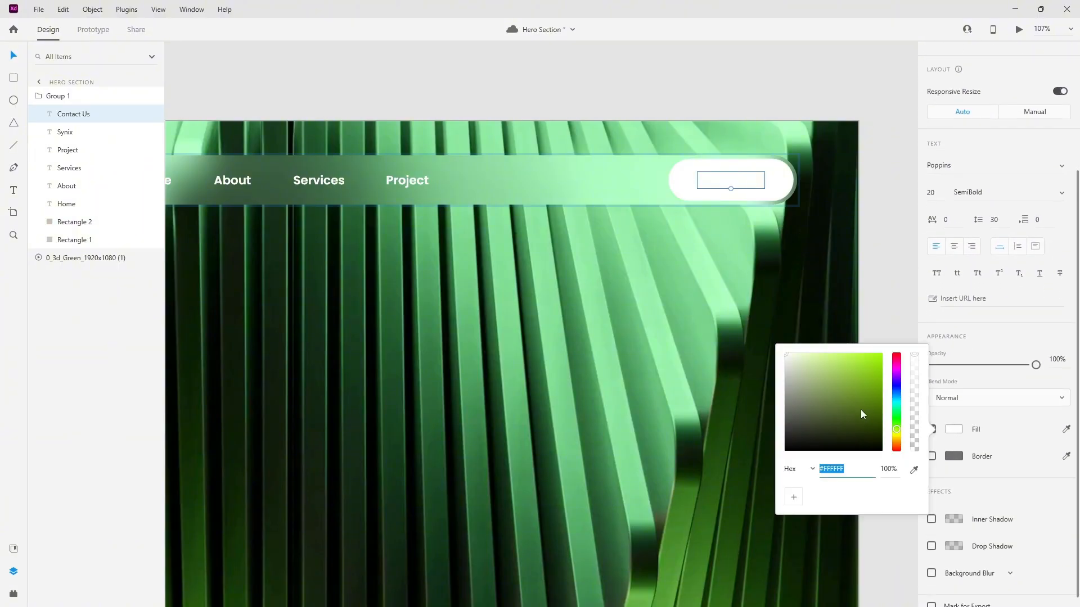
left_click_drag(860, 409, 775, 467)
left_click(913, 263)
scroll(761, 219, "down", 5)
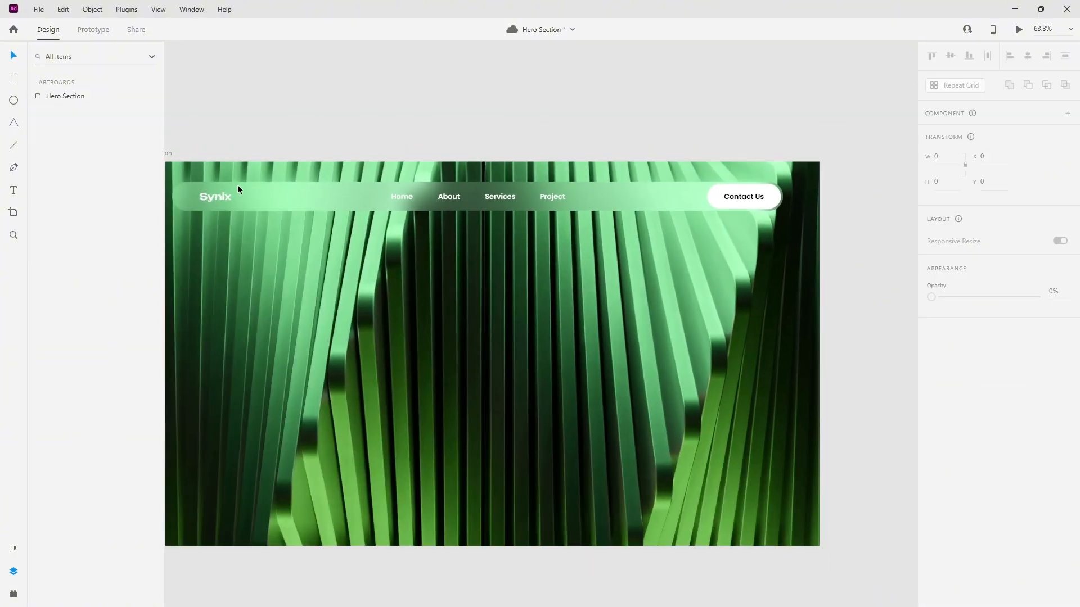
scroll(239, 184, "up", 3)
left_click(427, 195)
left_click(490, 120)
scroll(489, 120, "down", 3)
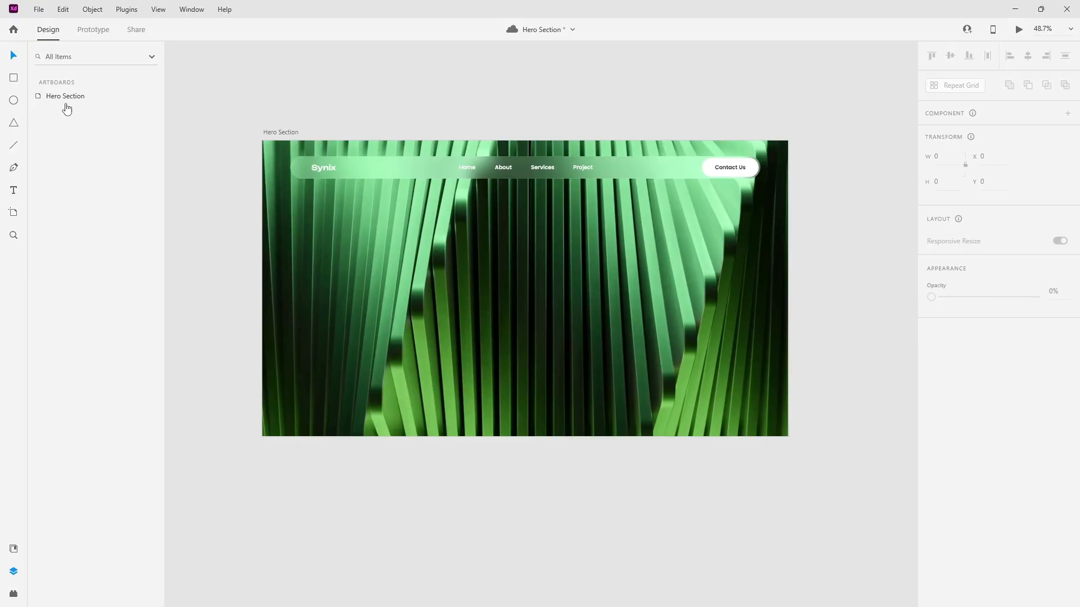
Draw a rectangle over the Hero Section artboard, sized 1920 by 1080, and centre it horizontally
mouse_move(259, 140)
left_mouse_down()
mouse_move(564, 349)
mouse_move(595, 352)
left_mouse_up()
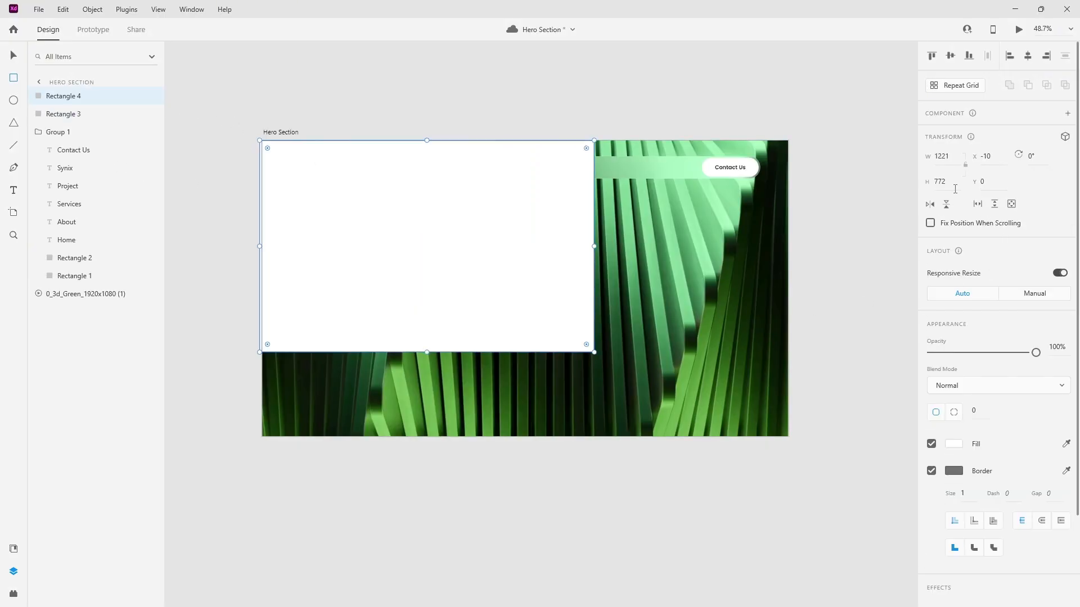
left_click(942, 155)
key("Tab")
type("10")
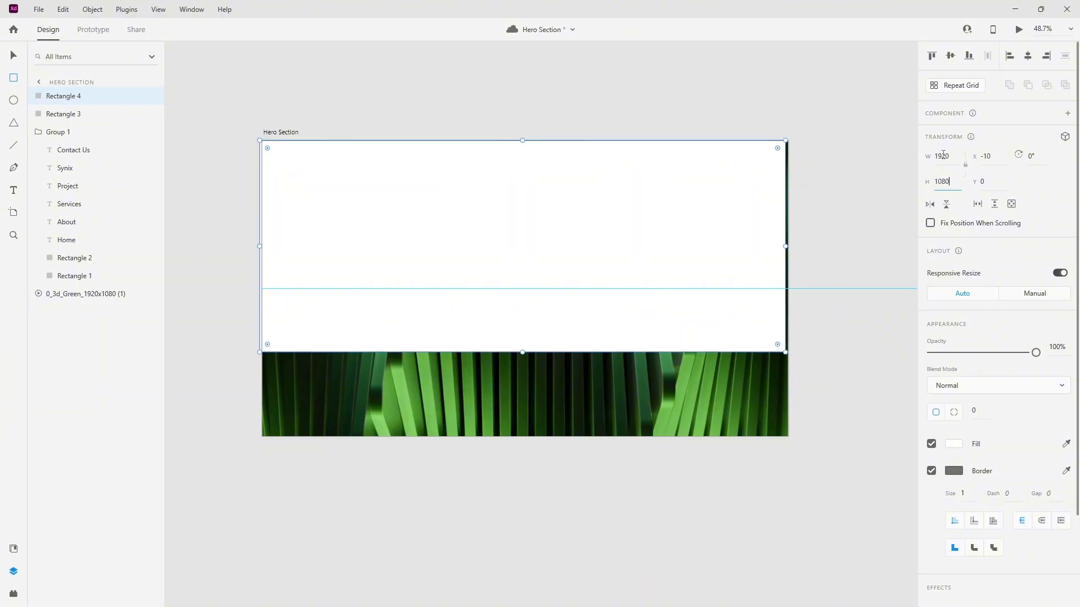
key("Return")
key("v")
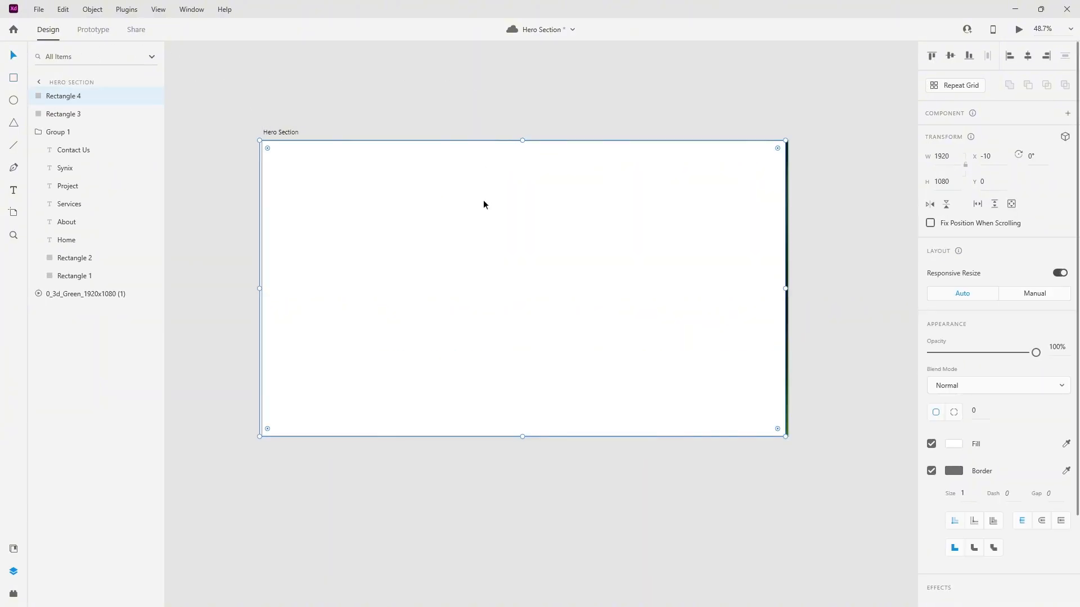
left_click(1030, 57)
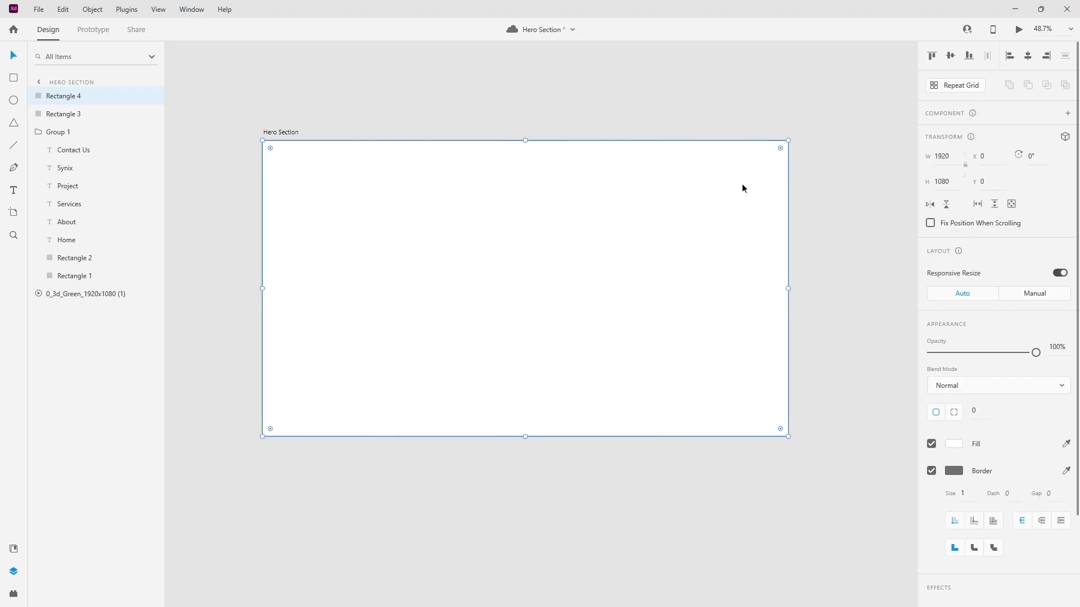
Send the full-size rectangle and the video together to the back, behind the navigation bar
key("Escape")
left_click(707, 234)
left_click_drag(842, 464, 713, 397)
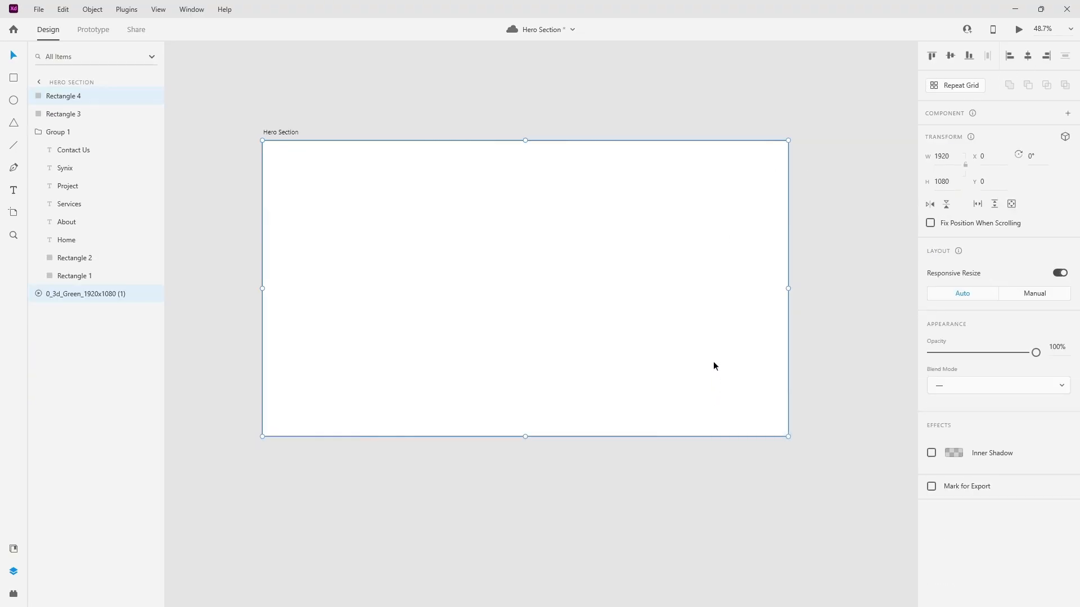
right_click(713, 364)
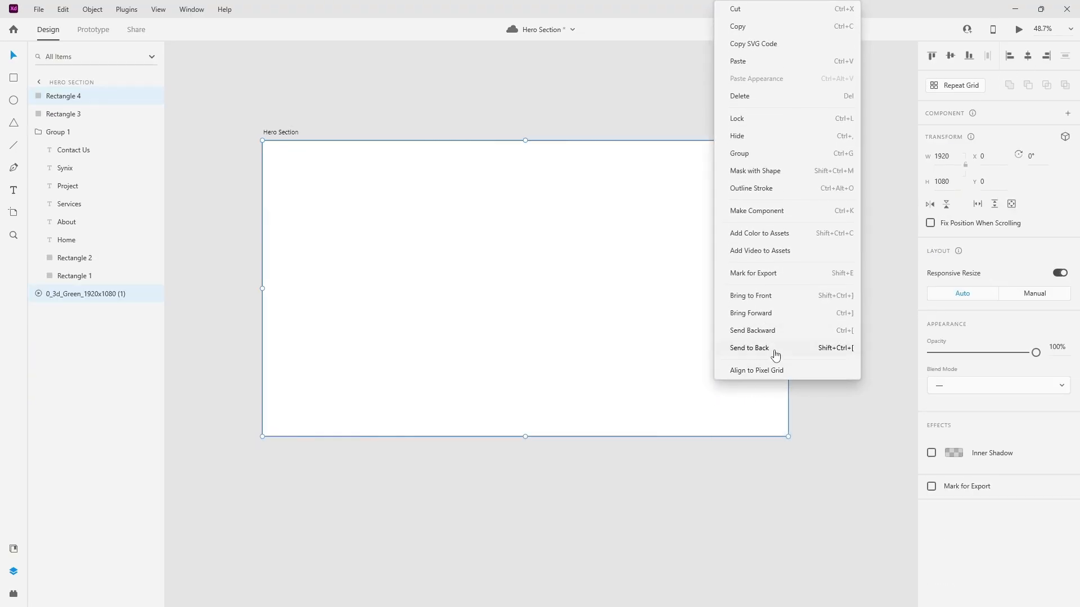
left_click(772, 353)
Remove the border of the full-size rectangle and fill it with #161414
left_click(736, 367)
left_click(932, 470)
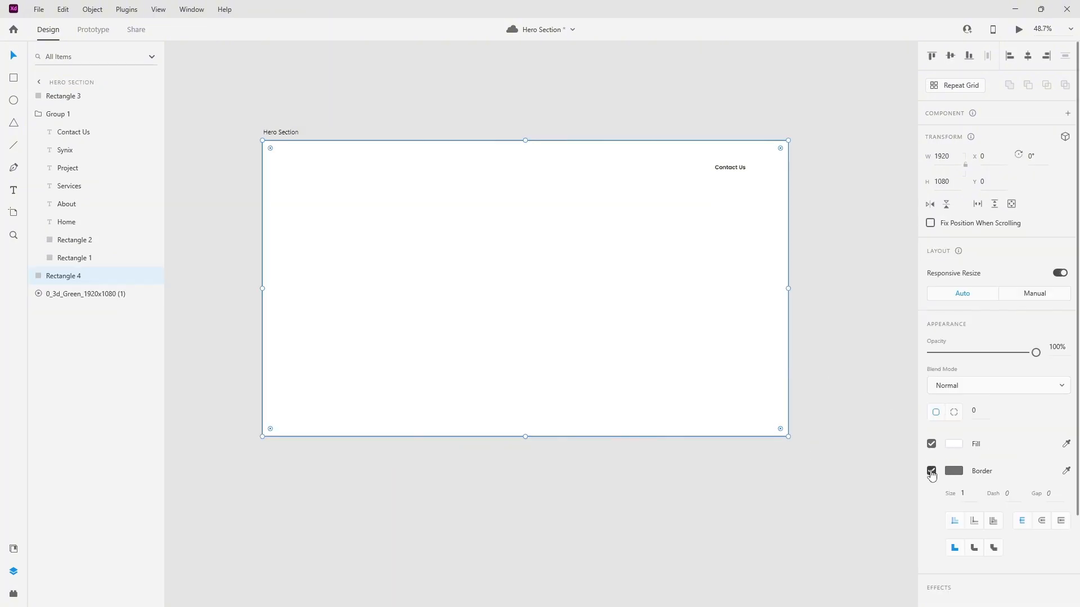
left_click(954, 444)
type("161414")
key("Return")
Change the rectangle's fill to a linear gradient with both colour stops set to black #000000
left_click(815, 365)
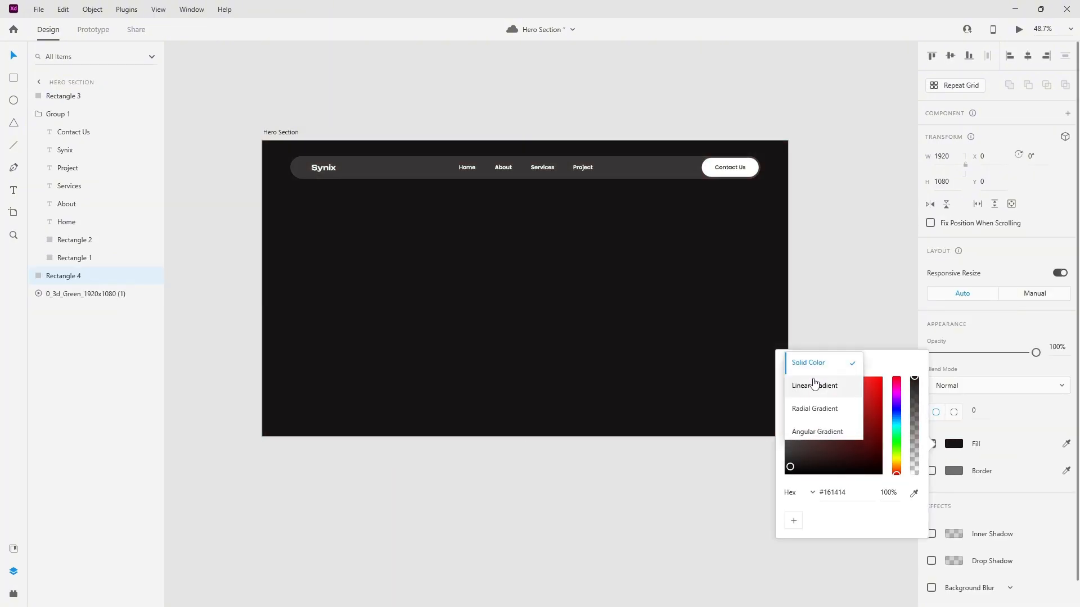
left_click(815, 384)
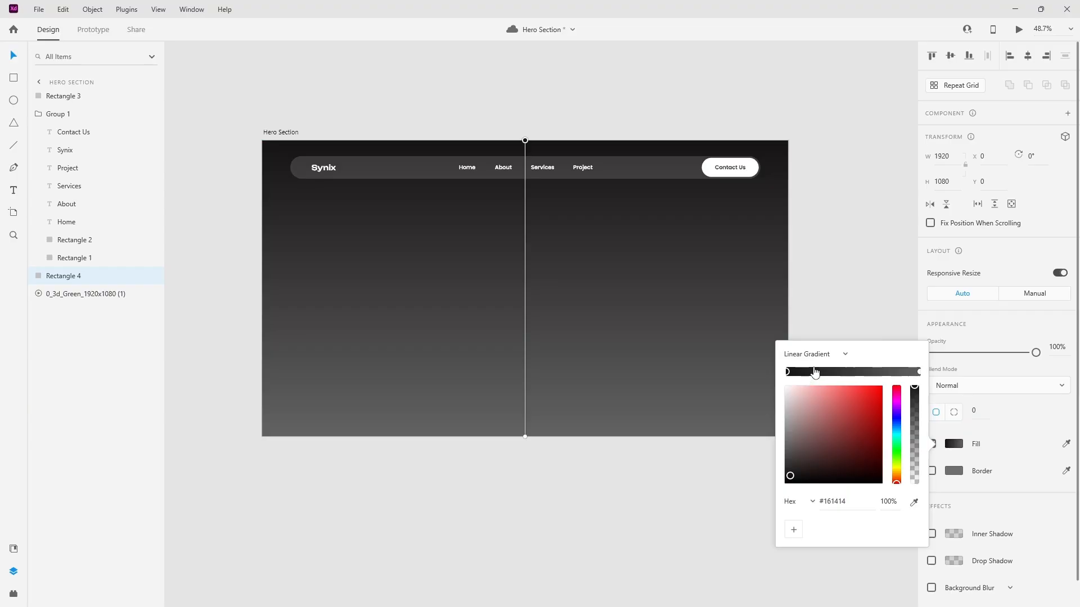
left_click_drag(799, 462, 788, 482)
left_click(920, 376)
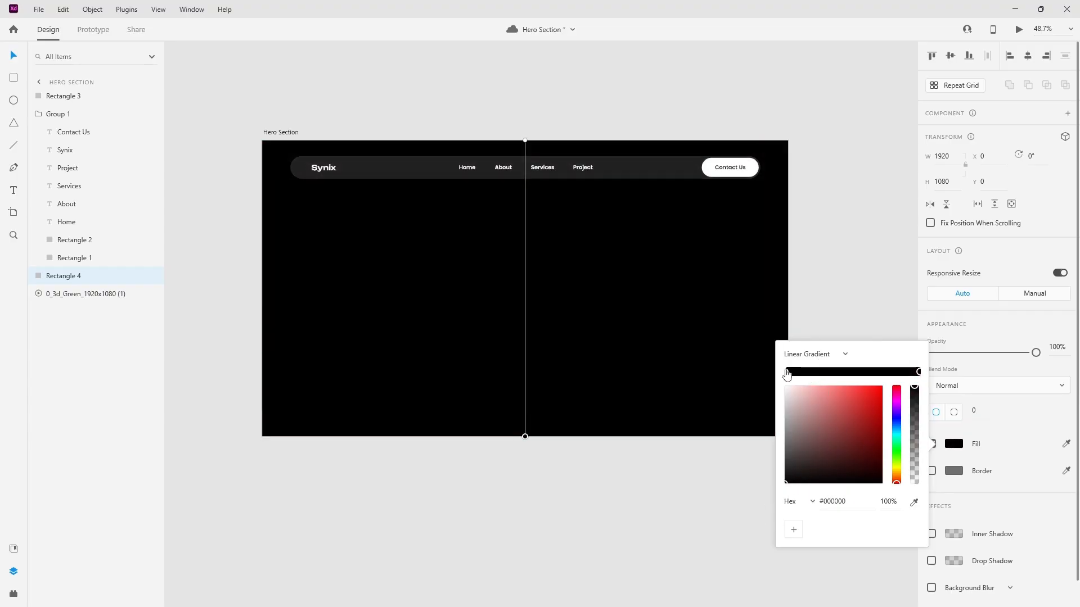
Set the gradient's upper stop to 0% opacity and lower the overlay rectangle's overall opacity to 72%
left_click(787, 373)
left_click_drag(919, 416, 916, 478)
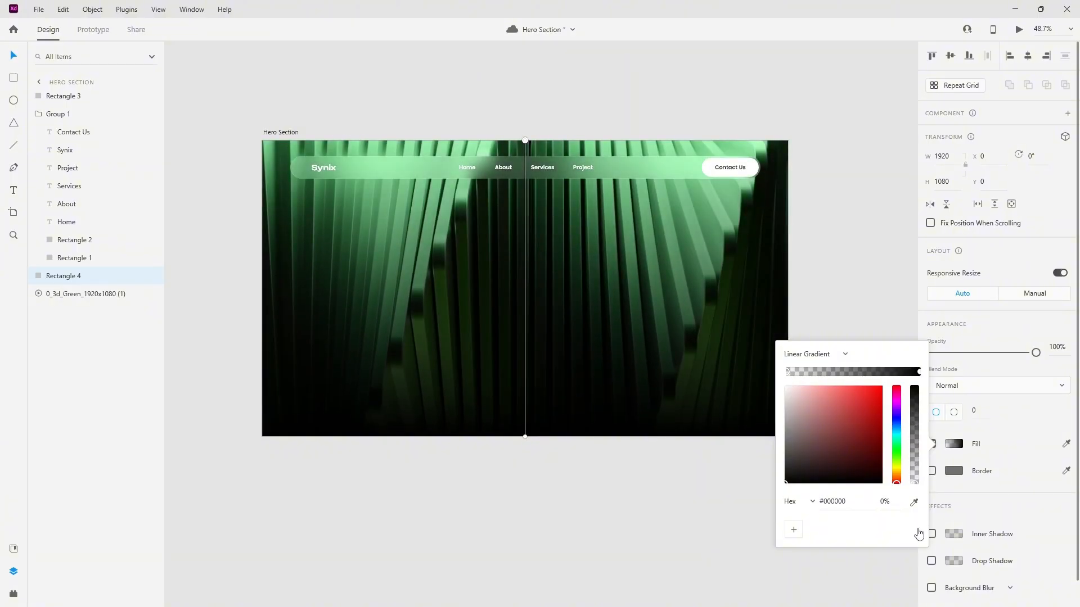
left_click(534, 505)
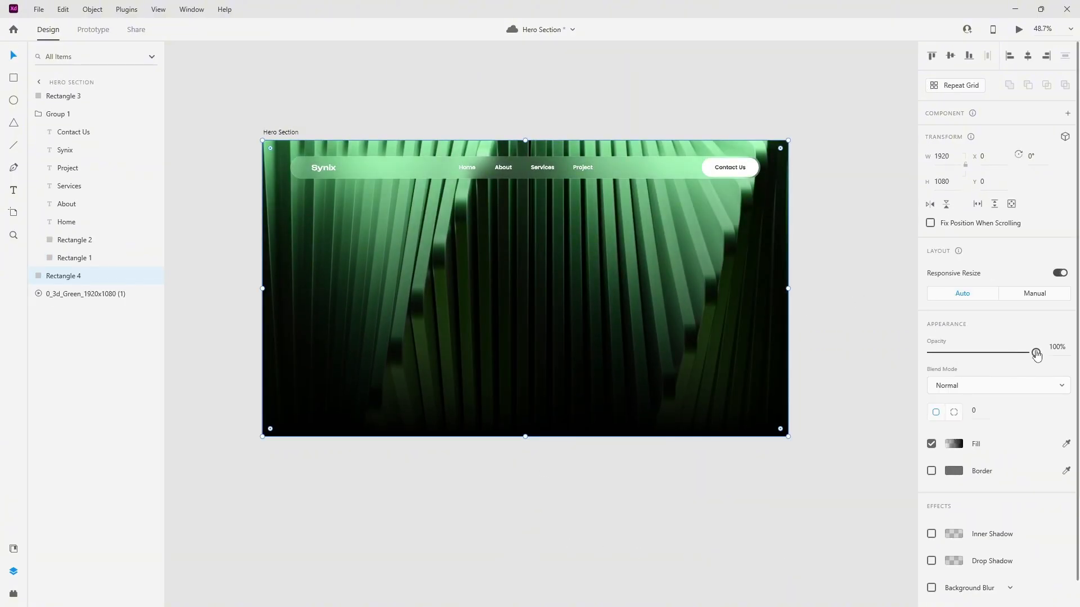
left_click_drag(1035, 353, 1005, 353)
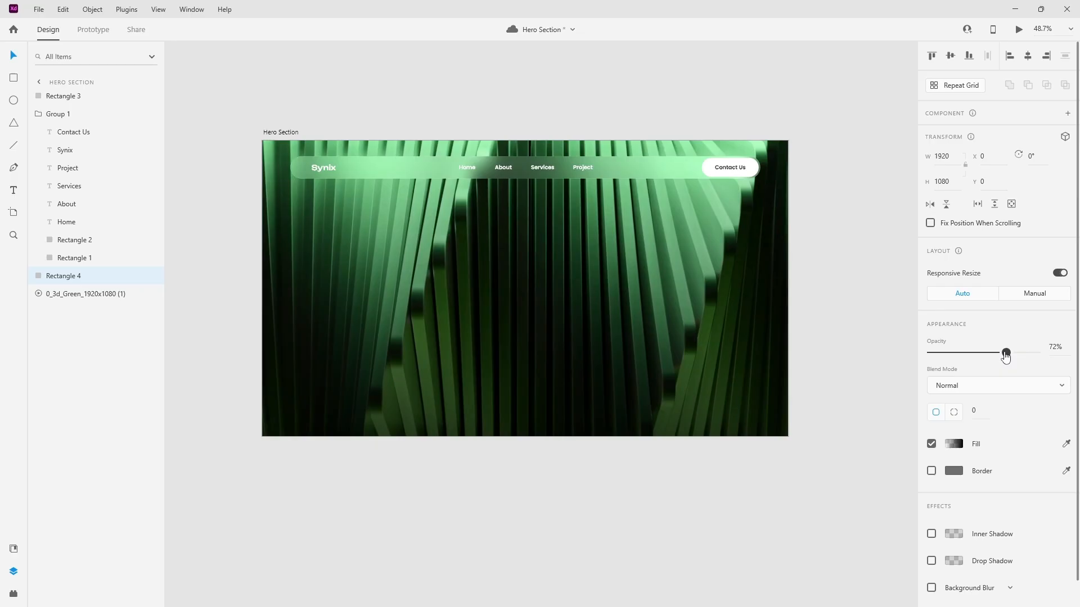
left_click(610, 450)
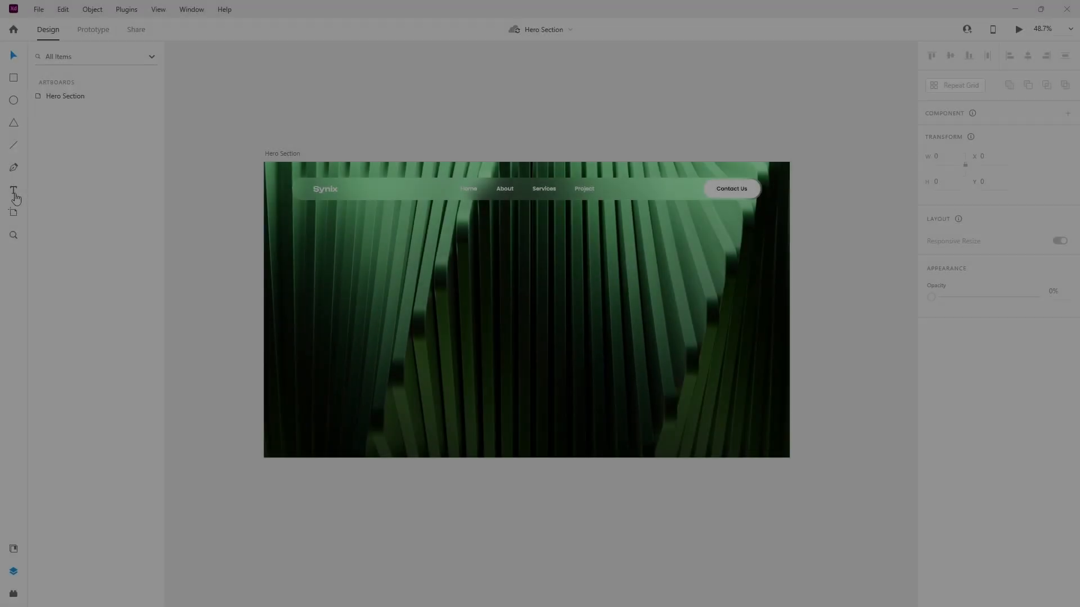
Write "Inspired by" as the large heading text in the middle of the hero section
type("Ins")
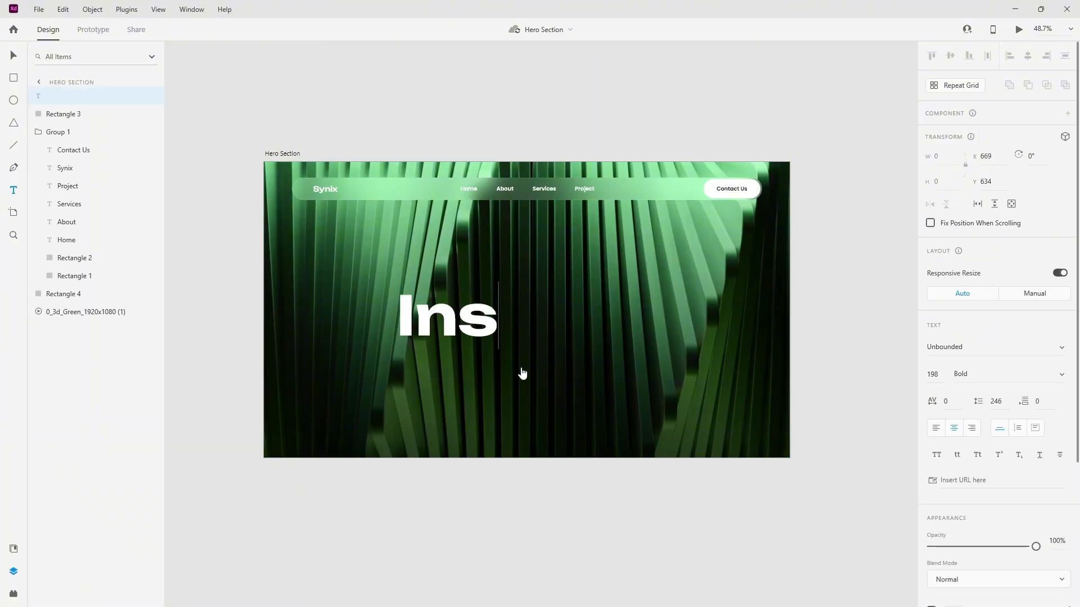
type("pri")
key("BackSpace")
key("BackSpace")
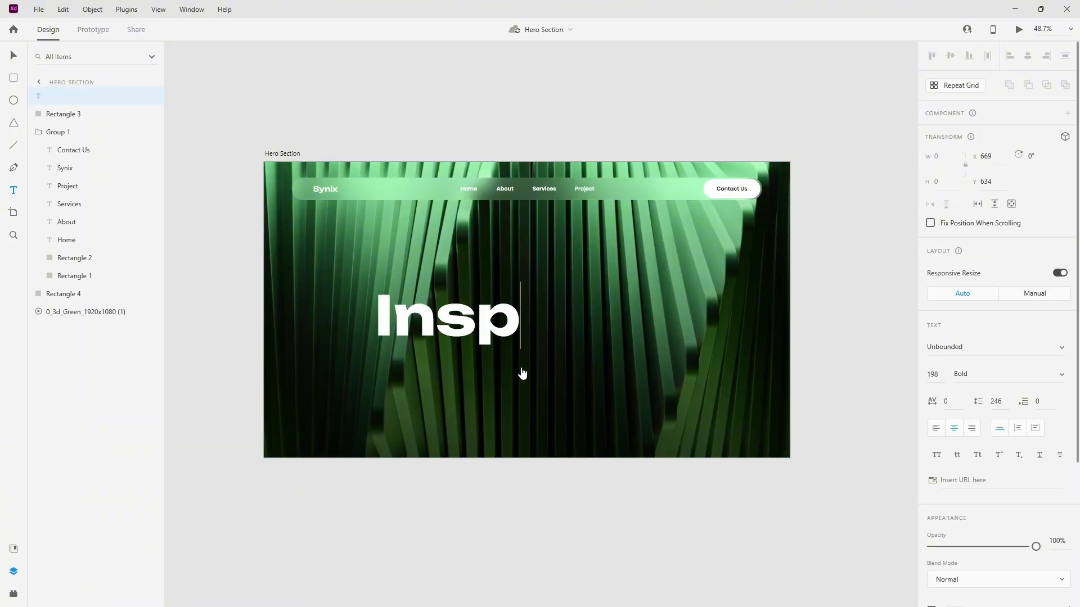
type("ired")
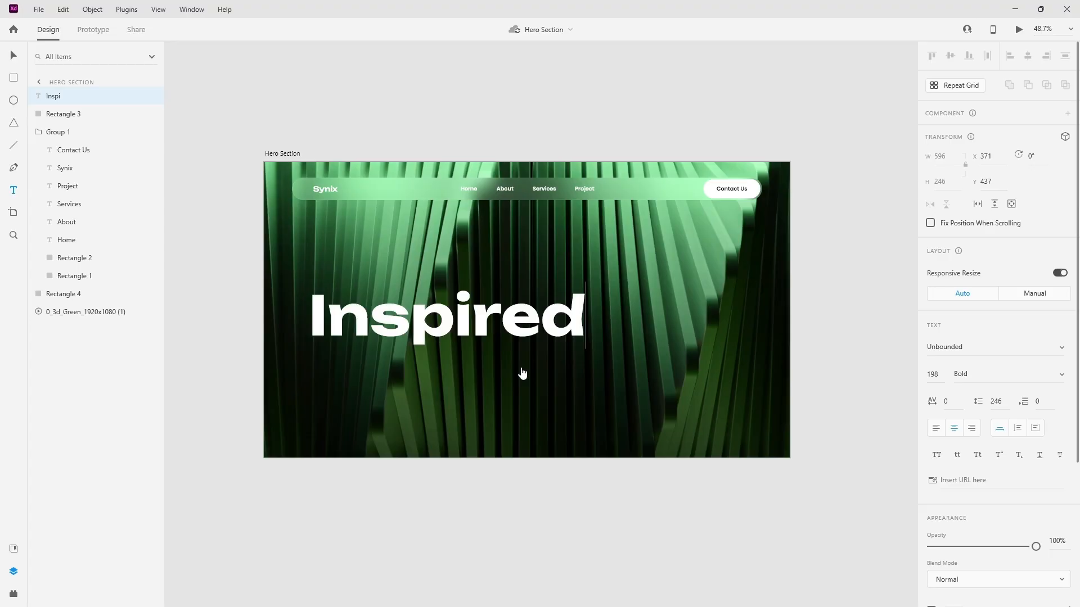
type(" by")
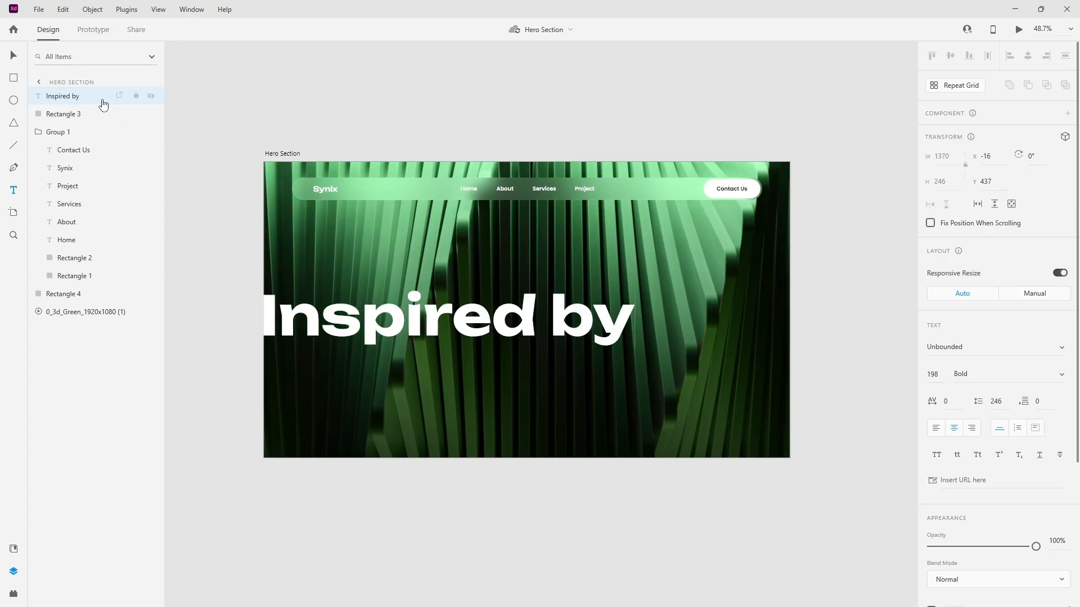
Move the heading up over the artboard, set it in all capitals and centre it horizontally
left_click(13, 55)
left_click_drag(405, 299, 495, 280)
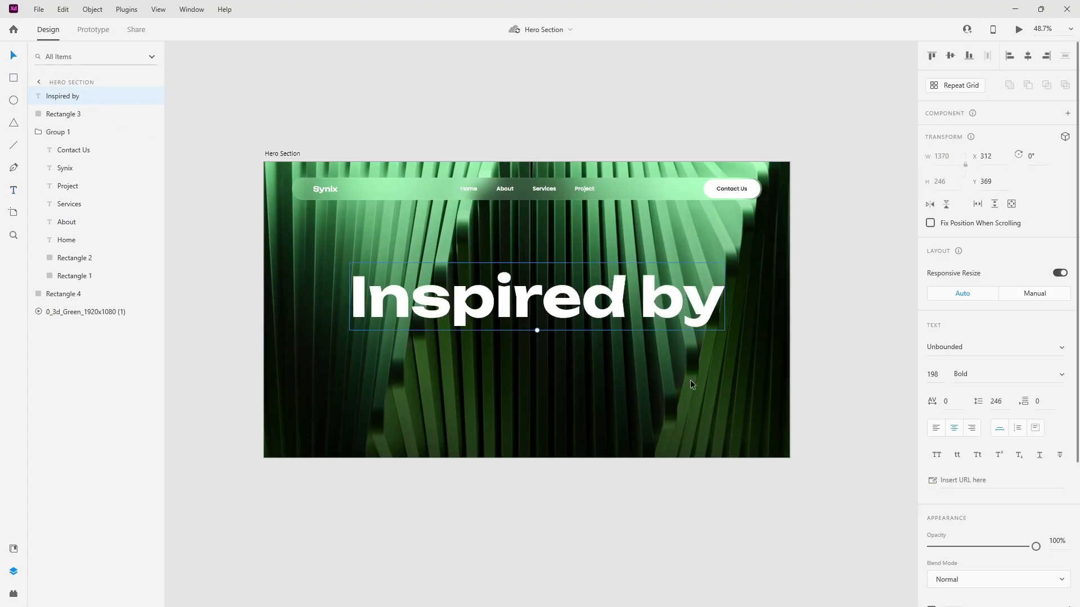
left_click(937, 455)
left_click(1028, 56)
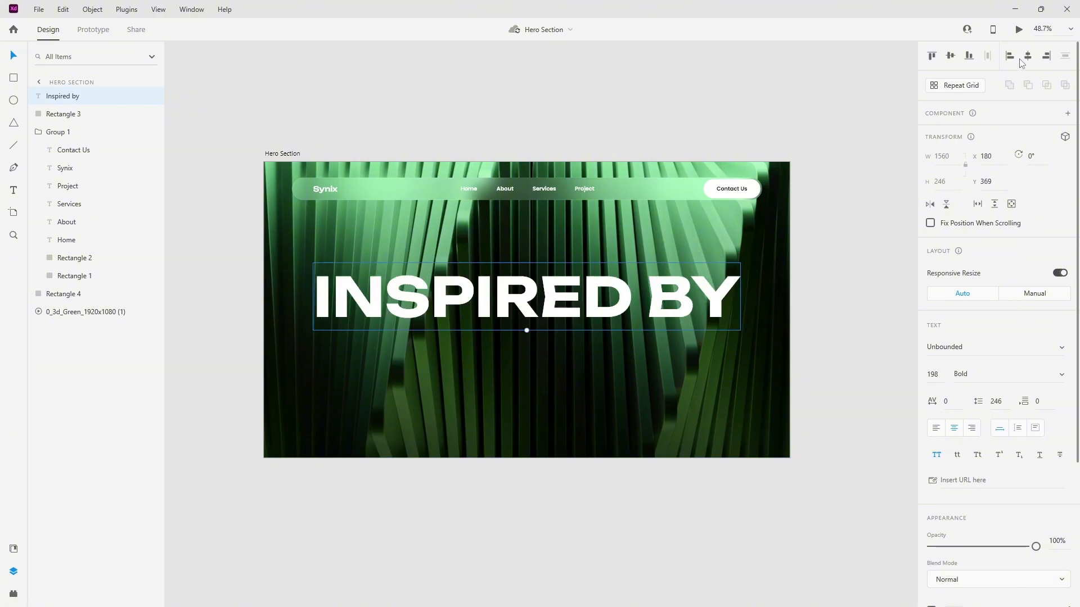
Reduce the heading to size 120 and place a copy directly beneath it with the text changed to "INNOVATION"
left_click_drag(521, 329, 579, 319)
double_click(579, 319)
type("INO")
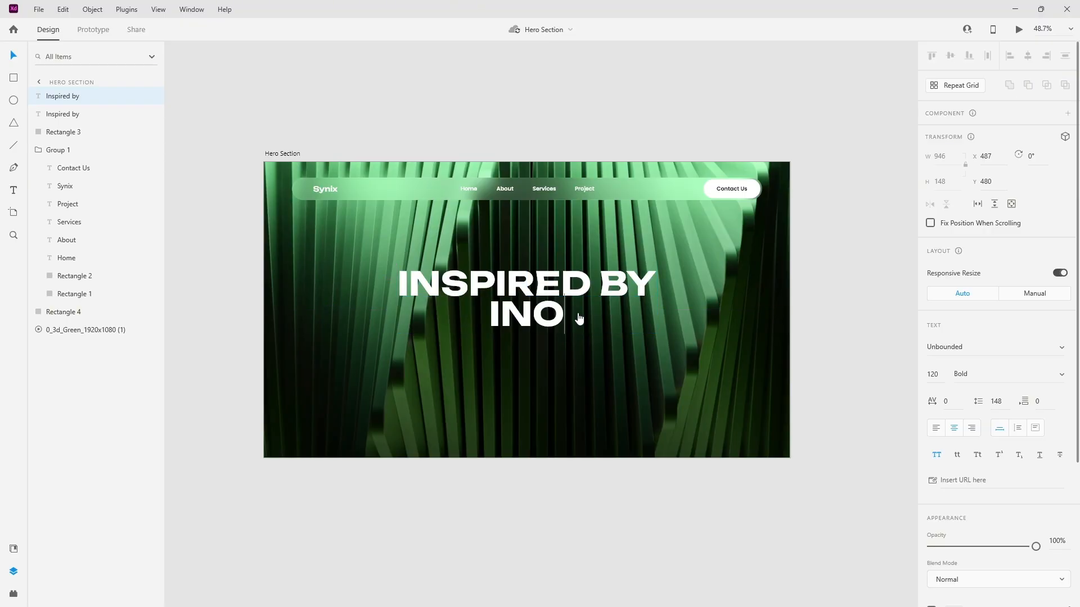
key("BackSpace")
type("NOCV")
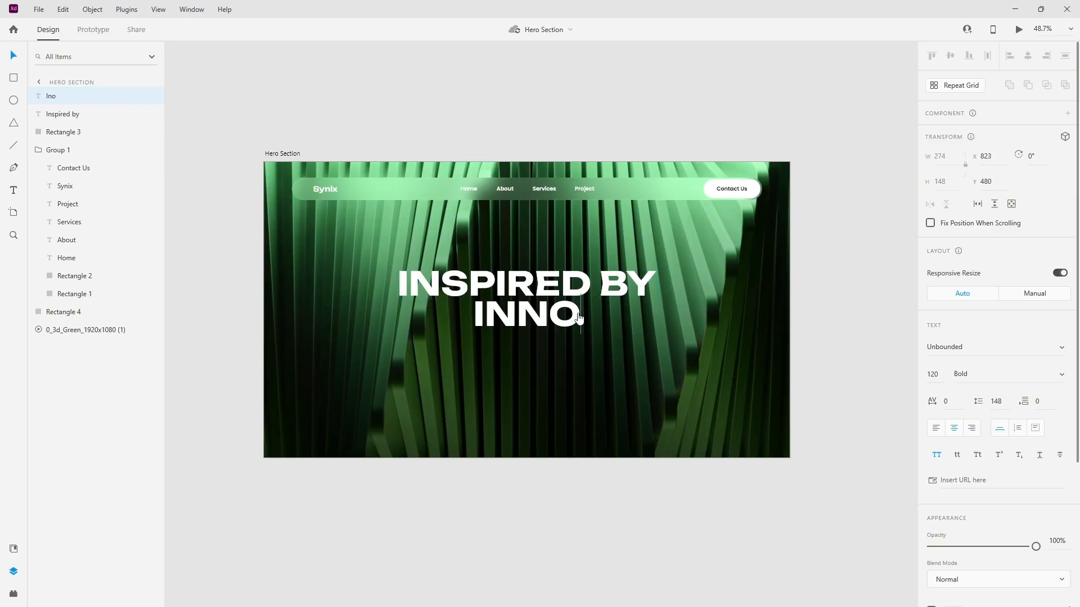
key("BackSpace")
type("A")
key("BackSpace")
key("BackSpace")
key("BackSpace")
type("VA")
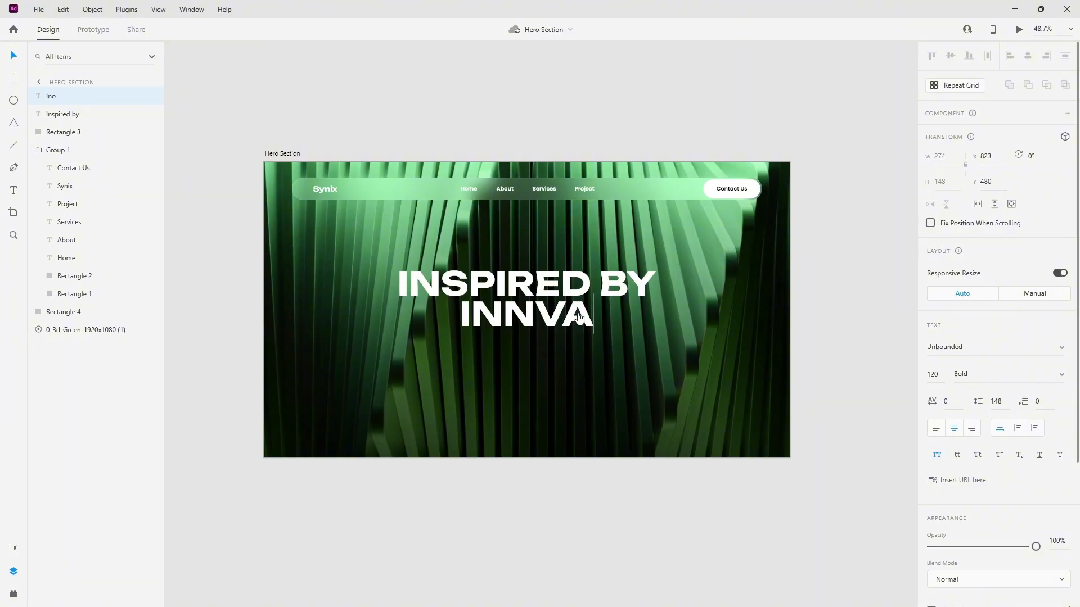
type("TIO")
key("BackSpace")
key("BackSpace")
key("BackSpace")
key("BackSpace")
key("BackSpace")
type("O")
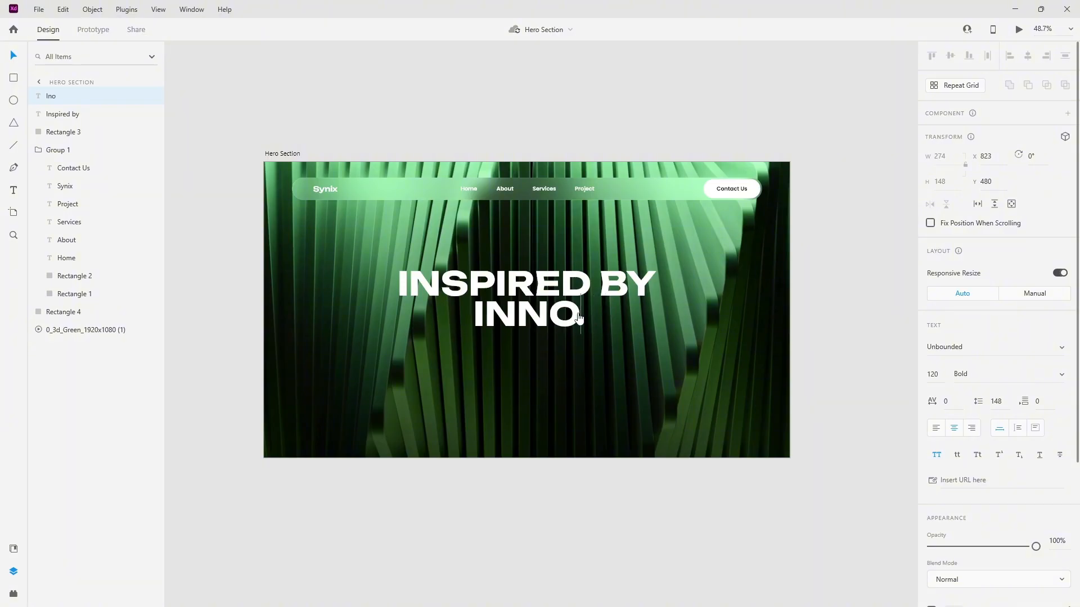
type("VATION")
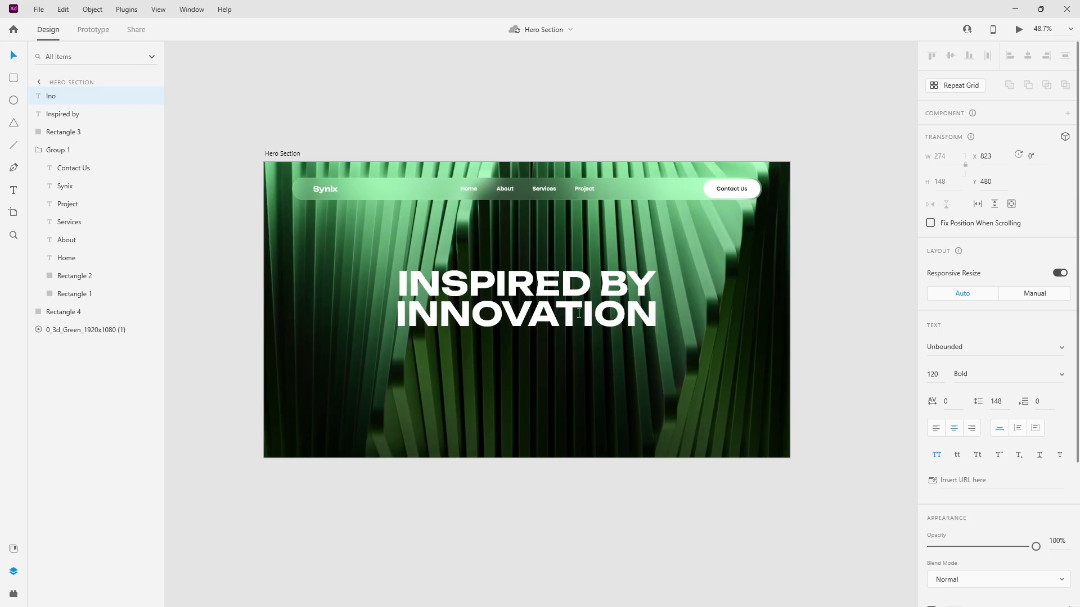
key("Escape")
left_click(535, 284, "shift")
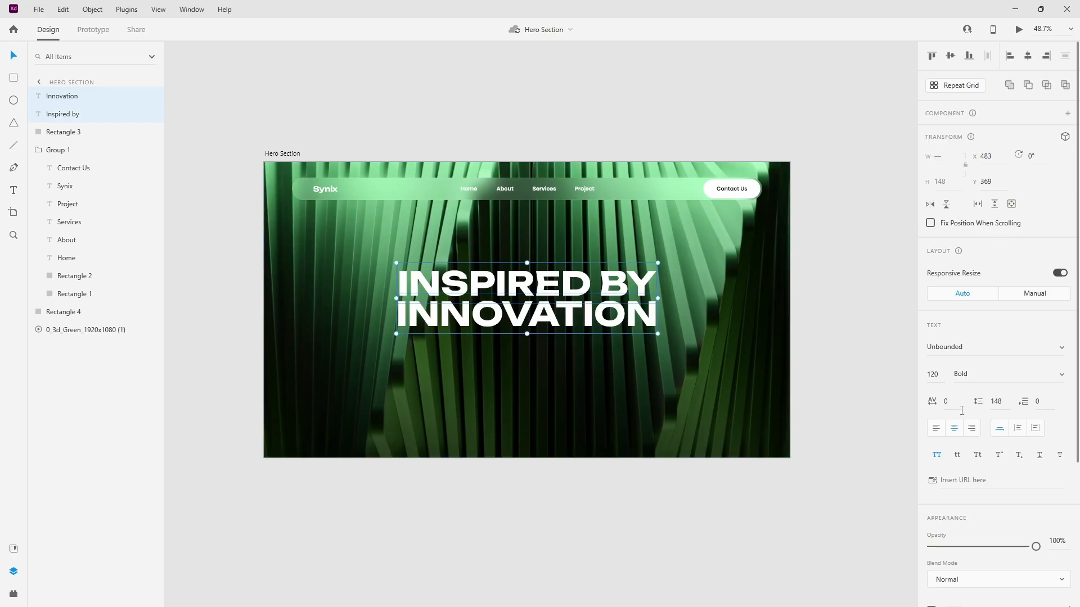
left_click(595, 586)
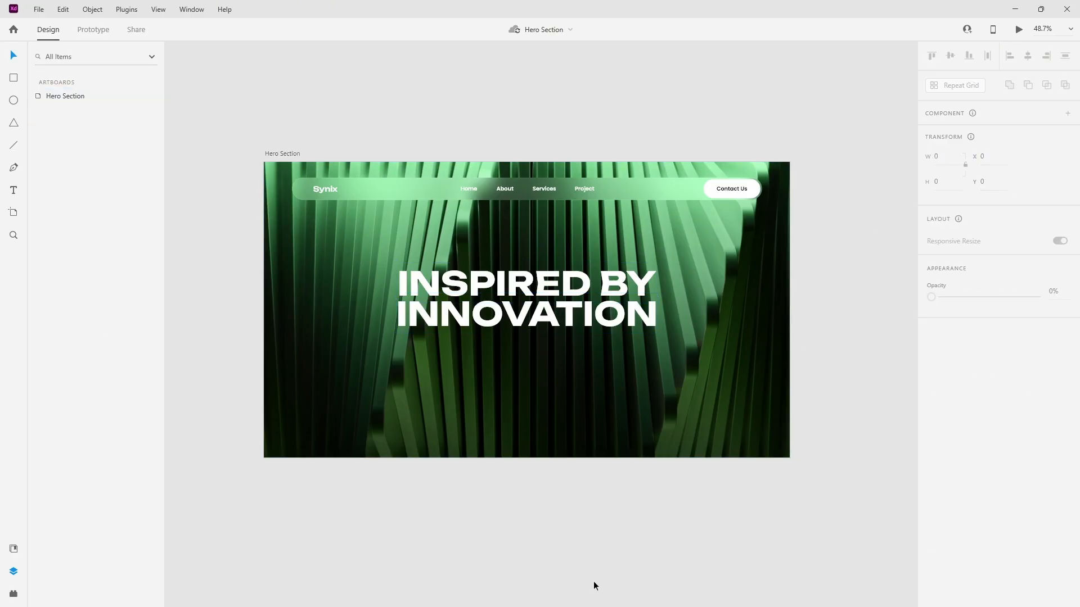
Add a text box about 712 px wide below the heading, paste the "We create modern, user-focused..." paragraph into it and set its size to 18
left_click(14, 190)
left_click(498, 356)
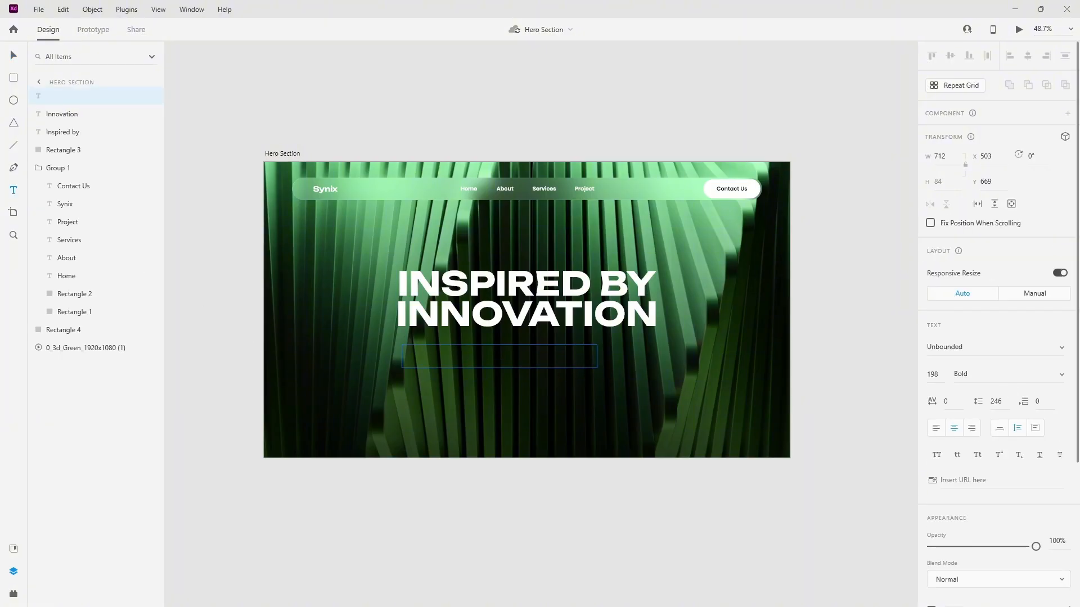
key("ctrl+v")
key("ctrl+a")
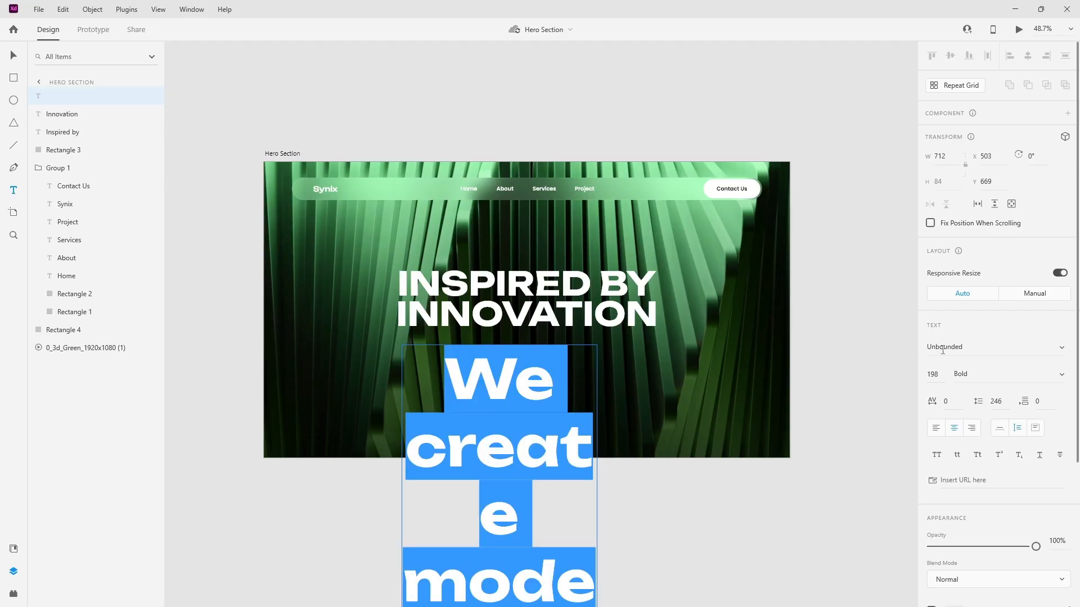
left_click_drag(932, 378, 924, 377)
key("BackSpace")
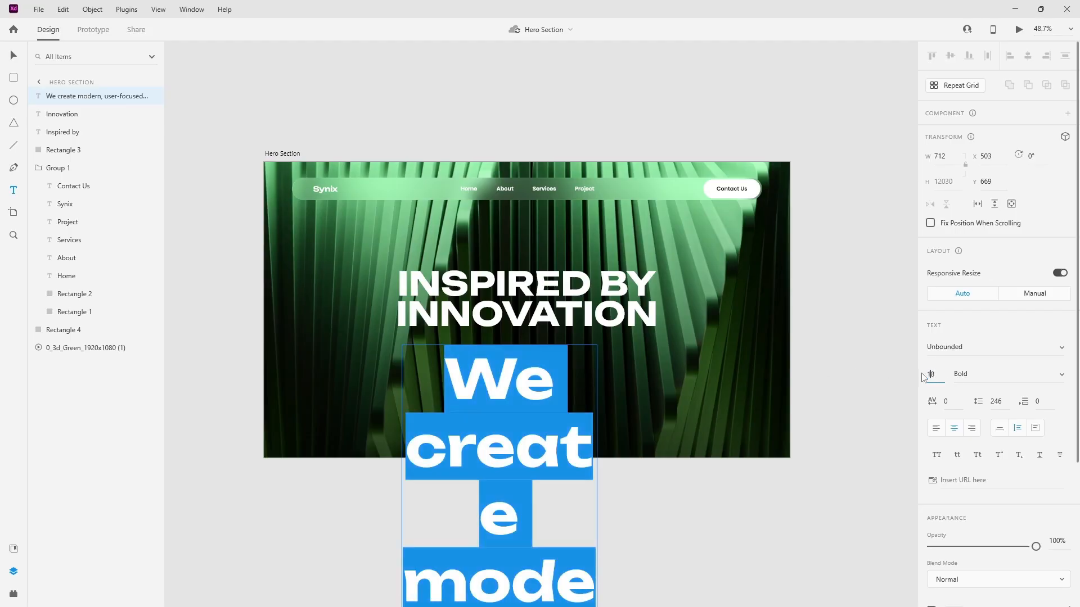
key("Return")
key("Escape")
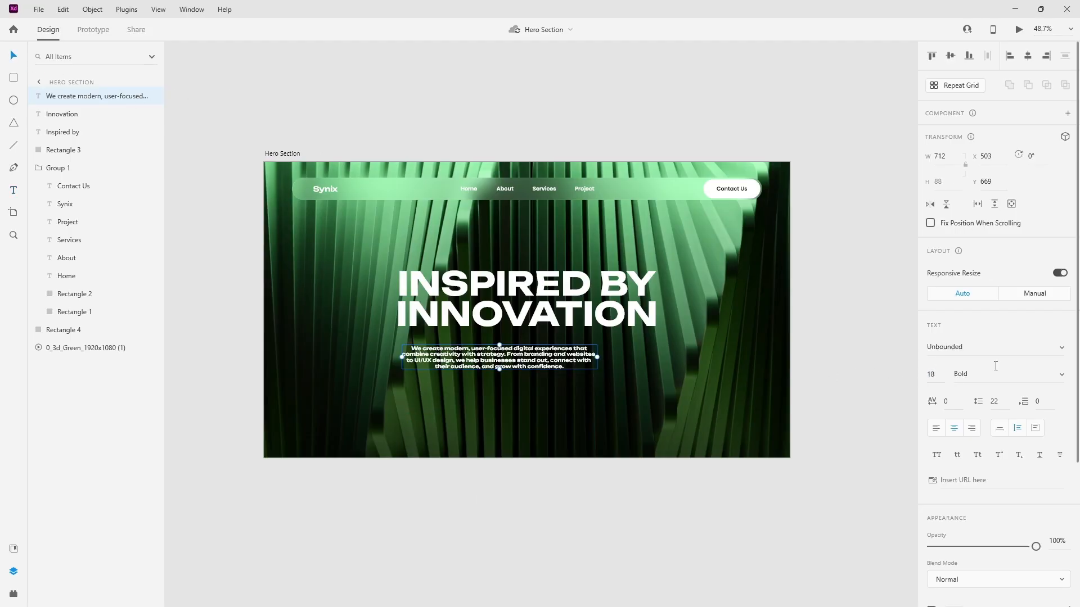
Change the paragraph's font to Poppins, and centre the text box closely beneath the heading at a width of about 862 px
left_click(977, 346)
type("Poppins")
key("Return")
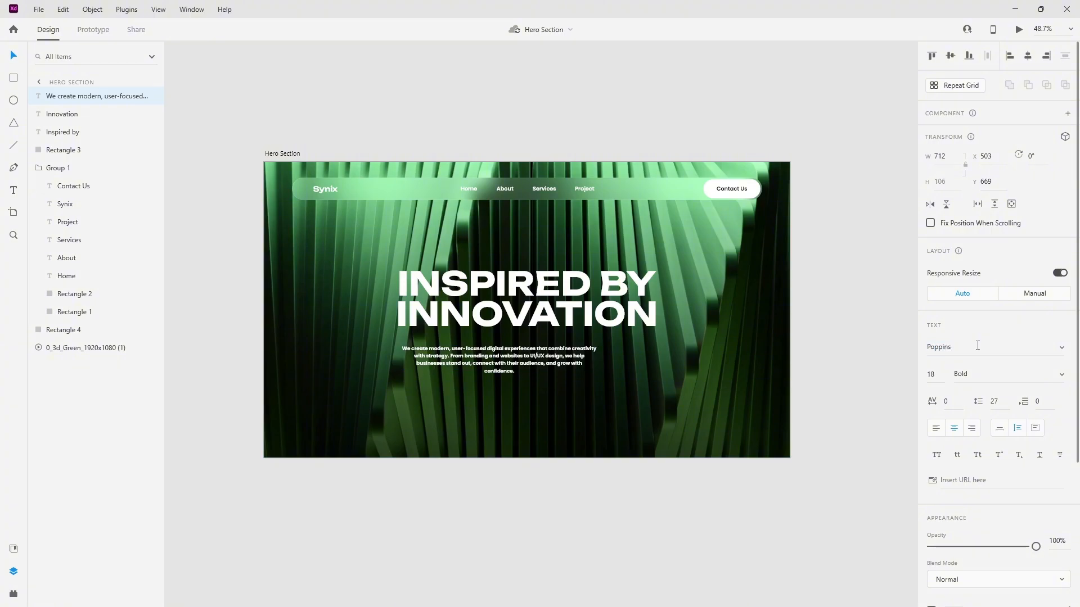
left_click_drag(514, 373, 542, 365)
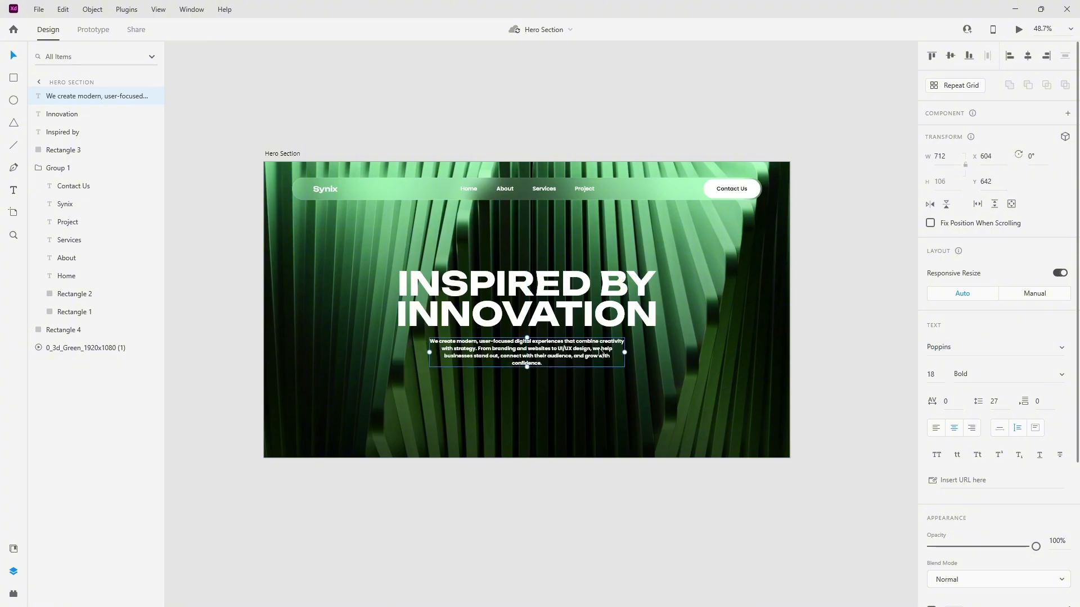
left_click_drag(624, 350, 645, 350)
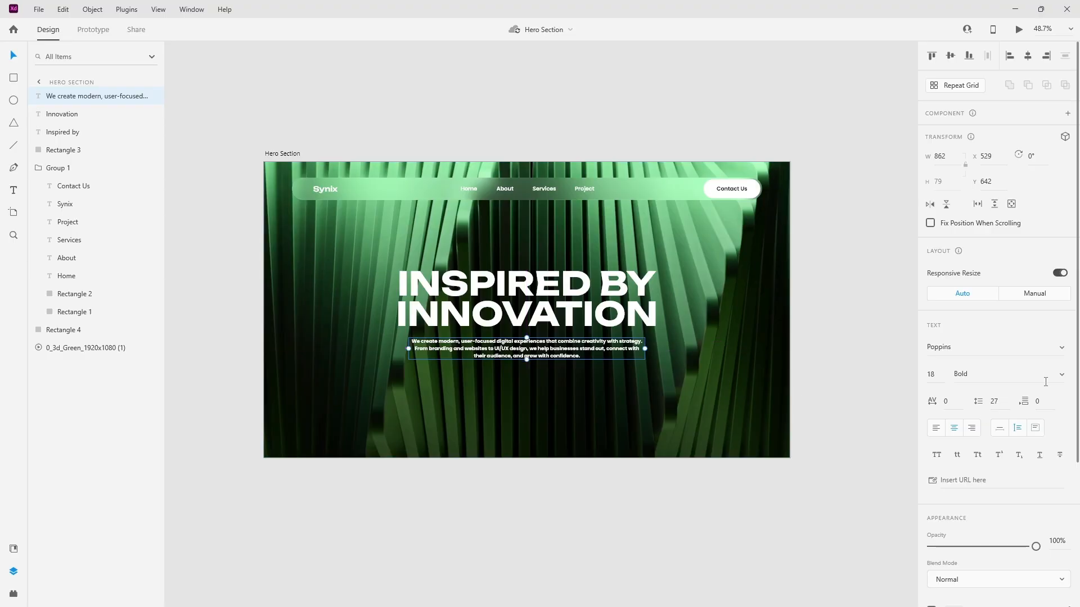
Set the paragraph's font weight to Regular
left_click(1061, 374)
left_click(986, 239)
left_click(842, 349)
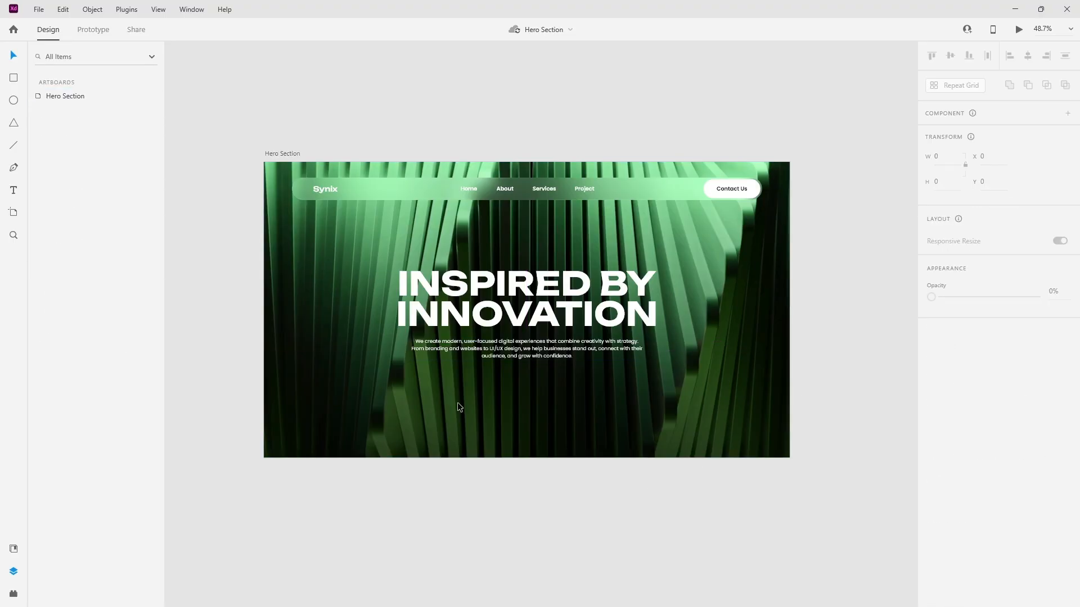
Change the paragraph's fill colour from white to a light grey
left_click(434, 343)
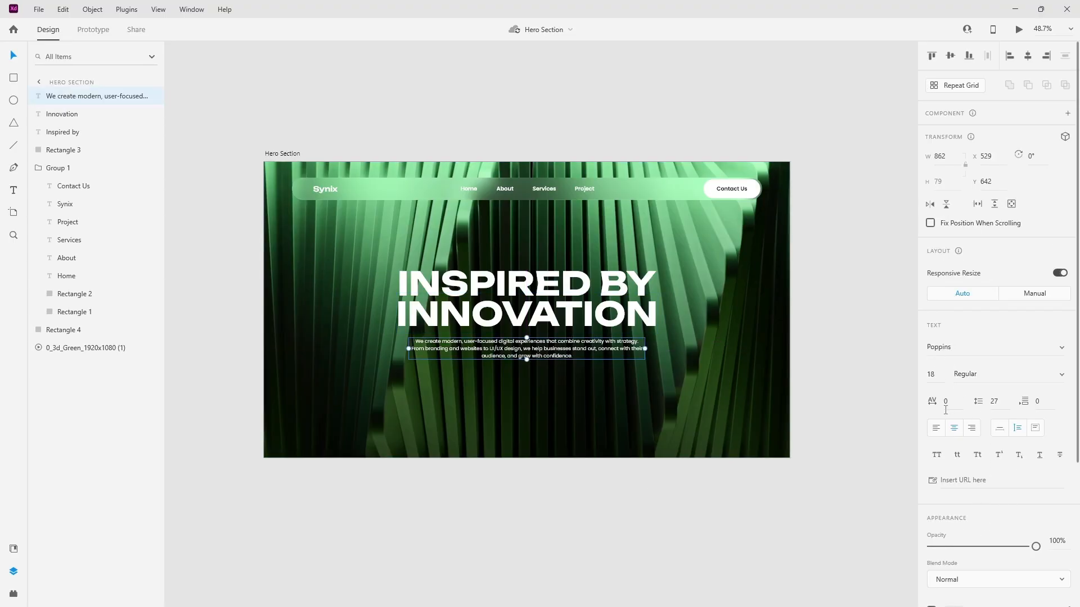
scroll(939, 501, "down", 3)
left_click(956, 444)
left_click_drag(843, 409, 755, 397)
left_click(585, 357)
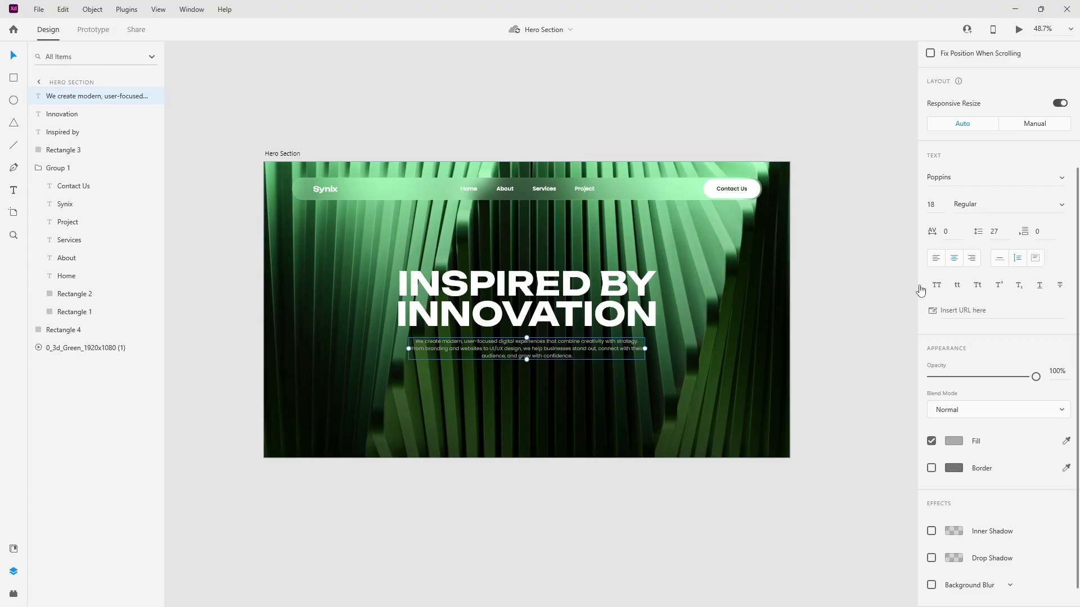
left_click(957, 233)
left_click(583, 452)
left_click(557, 349)
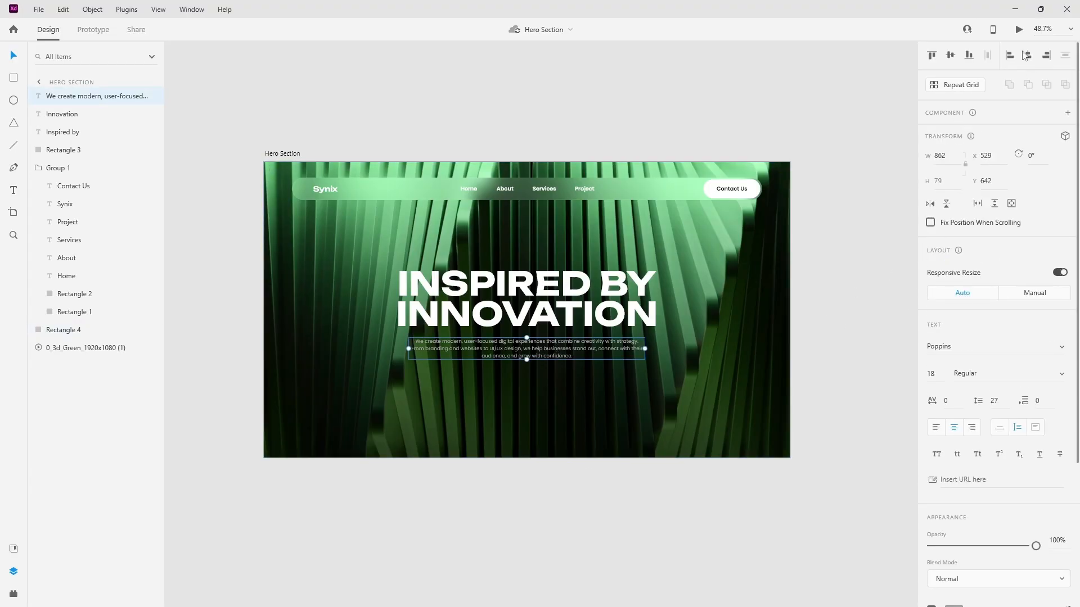
Preview the hero section with its looping video and close the preview
left_click(1019, 30)
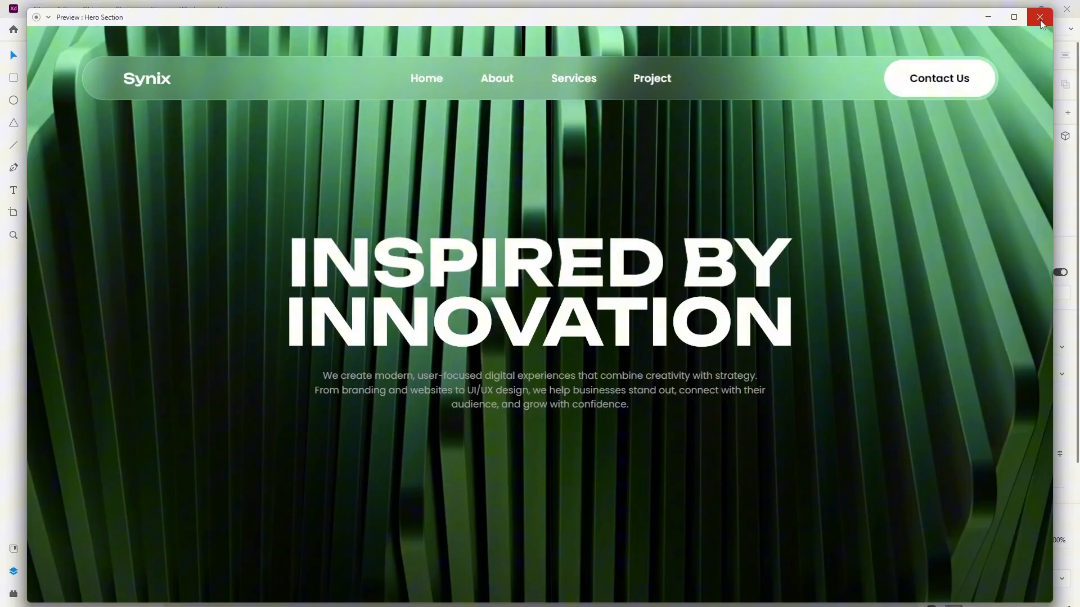
left_click(1040, 17)
Ungroup the navigation bar so its elements can be selected individually
left_click(751, 191)
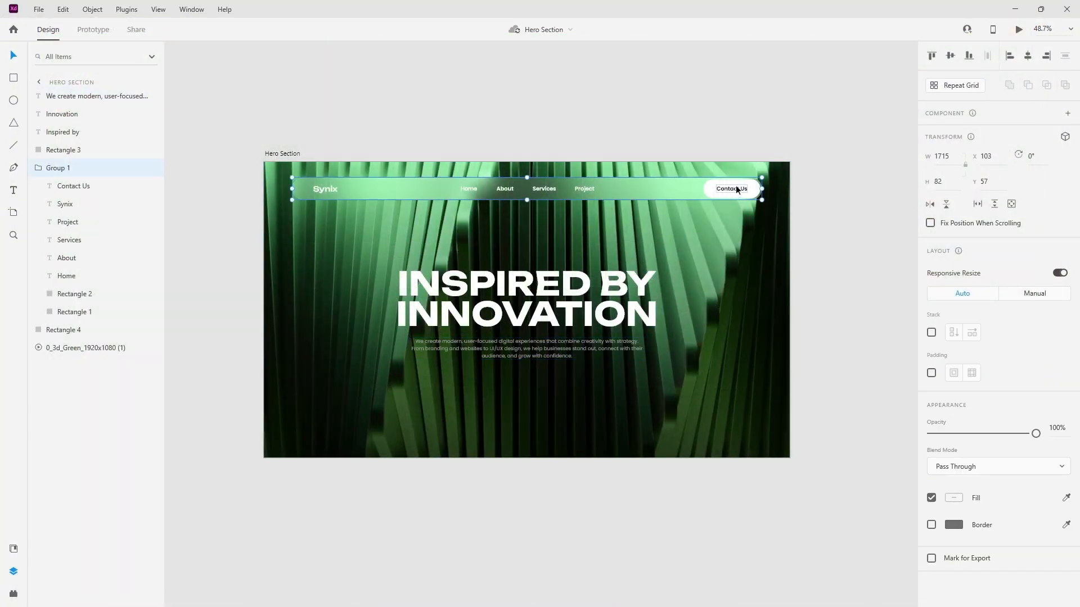
right_click(738, 183)
left_click(775, 353)
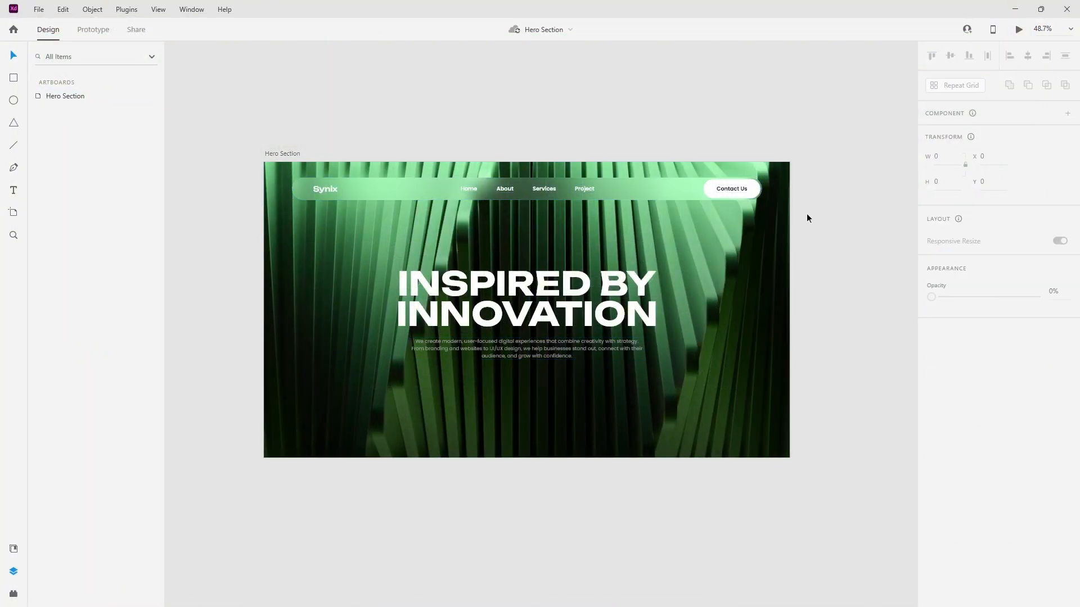
Copy the Contact Us button with its label and place the duplicate below the paragraph at about X 778, Y 755
left_click(754, 193)
right_click(754, 191)
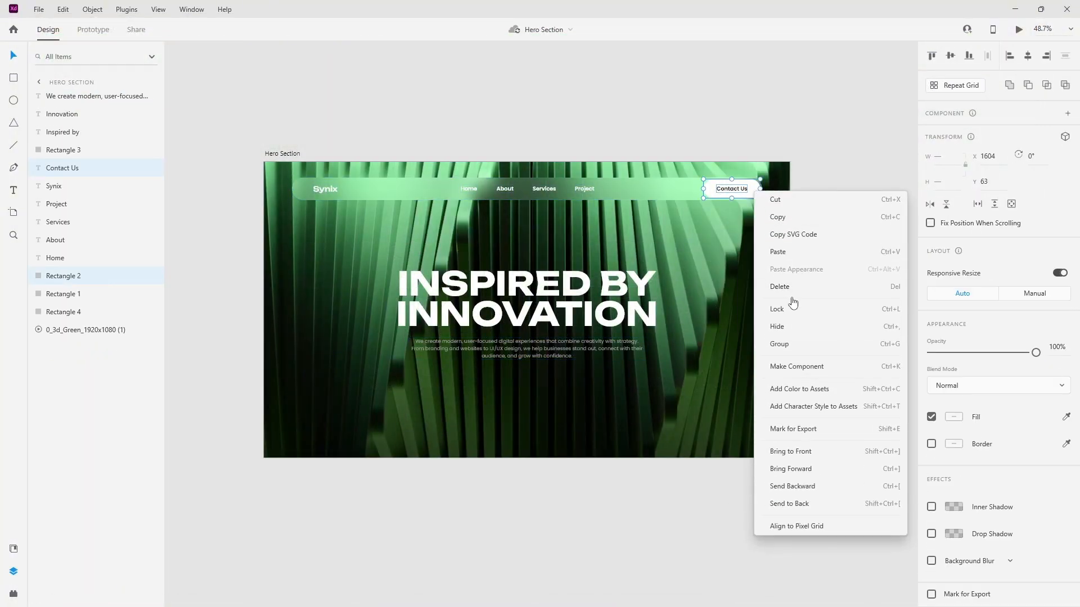
left_click(784, 218)
left_click(760, 340)
right_click(730, 330)
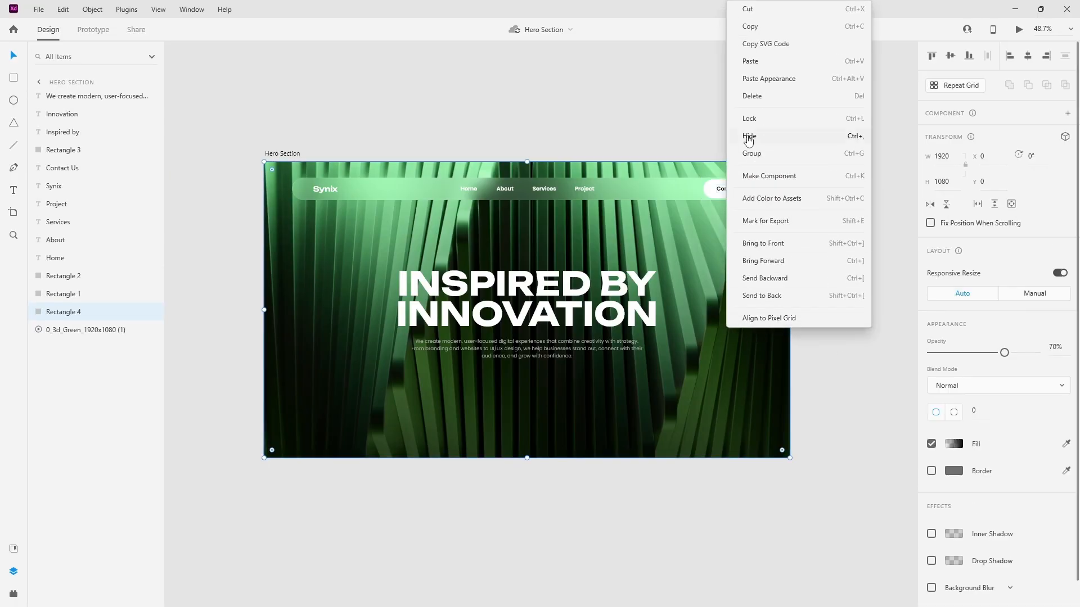
left_click(748, 63)
left_click_drag(726, 196, 501, 384)
scroll(453, 379, "up", 1)
scroll(454, 380, "up", 3)
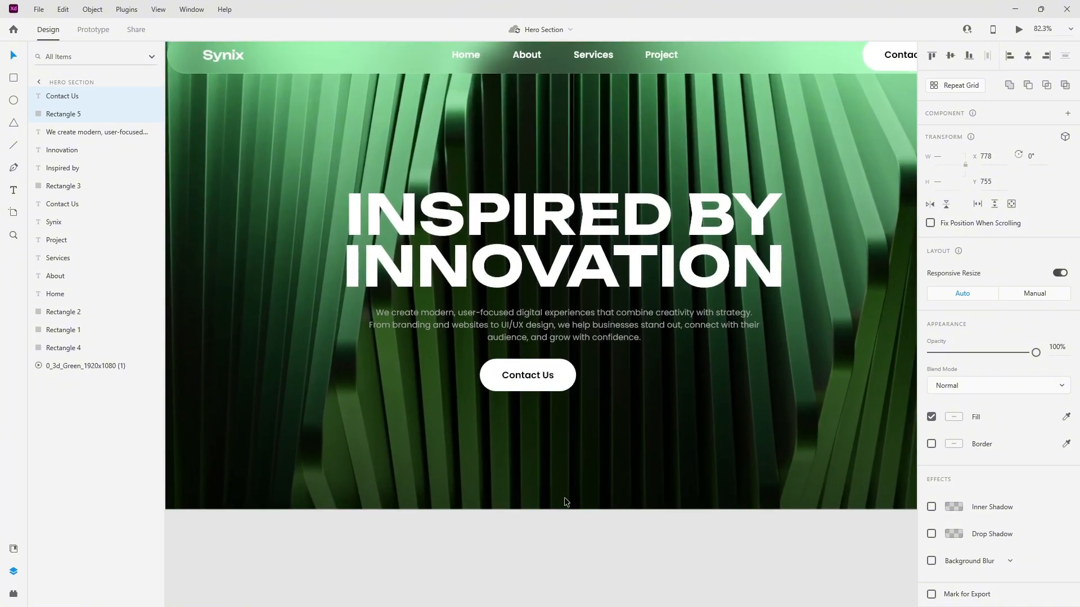
left_click(580, 551)
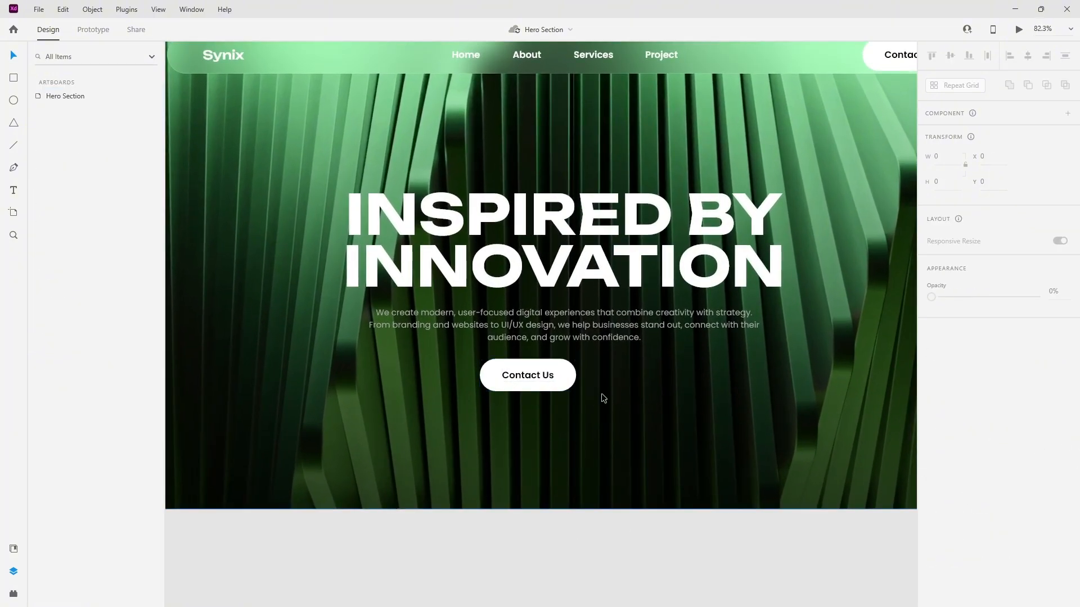
Replace the label of the button below the paragraph with "Start Your Project"
left_click(539, 378)
double_click(541, 377)
type("Sr")
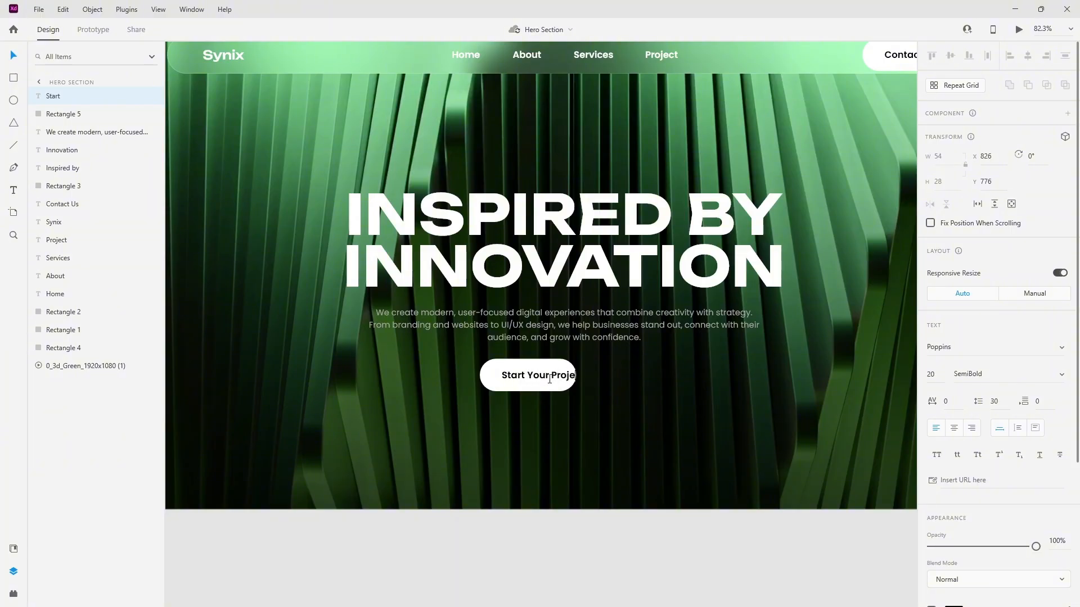
type("c")
key("Escape")
Widen the white pill behind "Start Your Project" to fit the text and centre the label within it
scroll(529, 380, "up", 2)
left_click(548, 384)
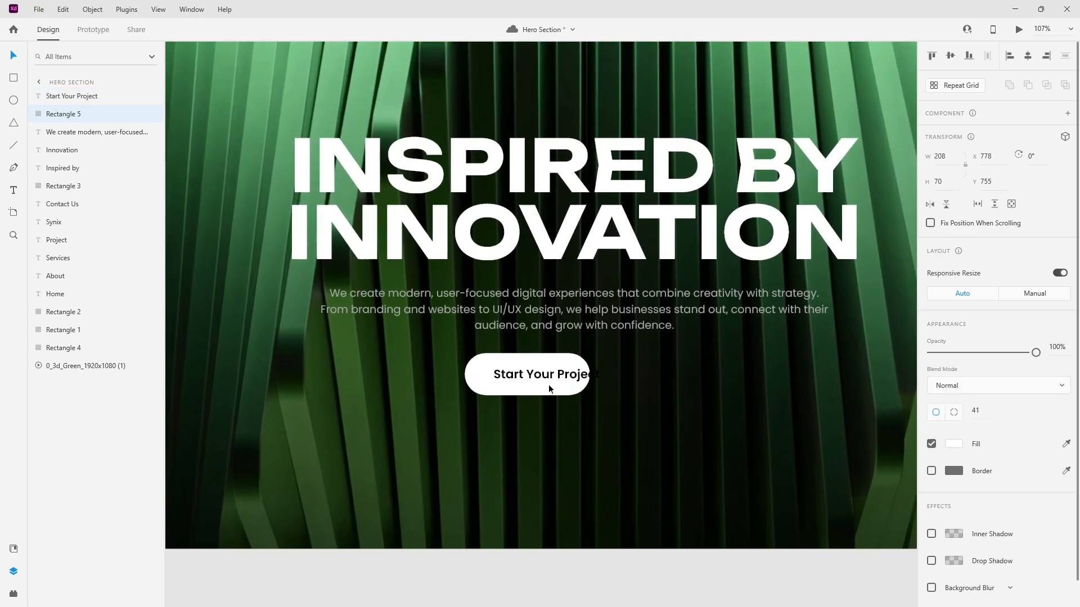
left_click_drag(592, 376, 622, 375)
left_click(585, 375, "shift")
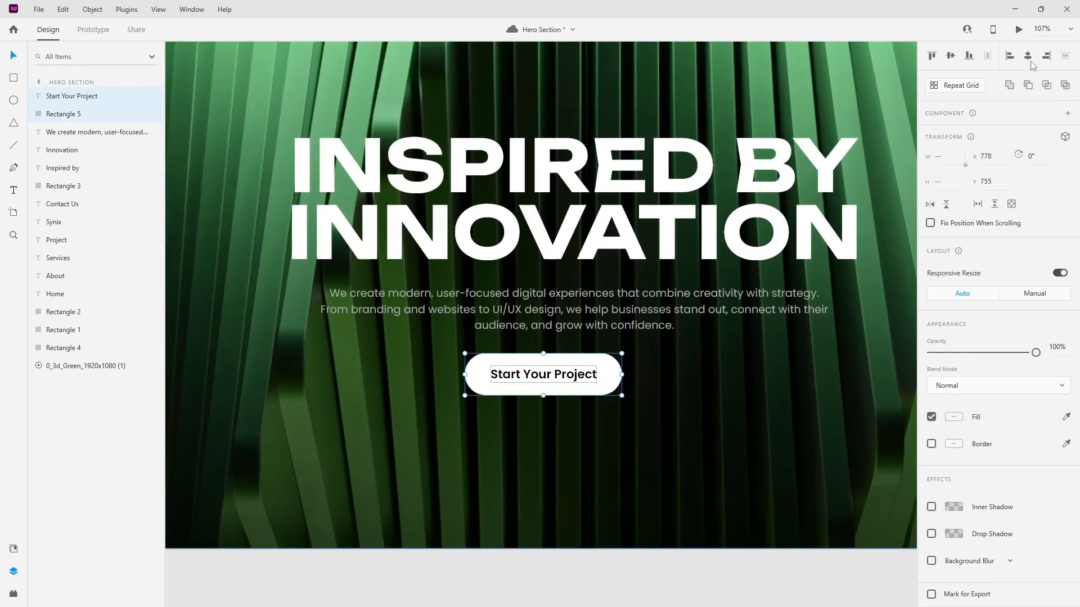
Duplicate the Start Your Project button beside the original with a small gap, and select the copy's label
left_click_drag(535, 379, 700, 377)
left_click(740, 405)
left_click(740, 382)
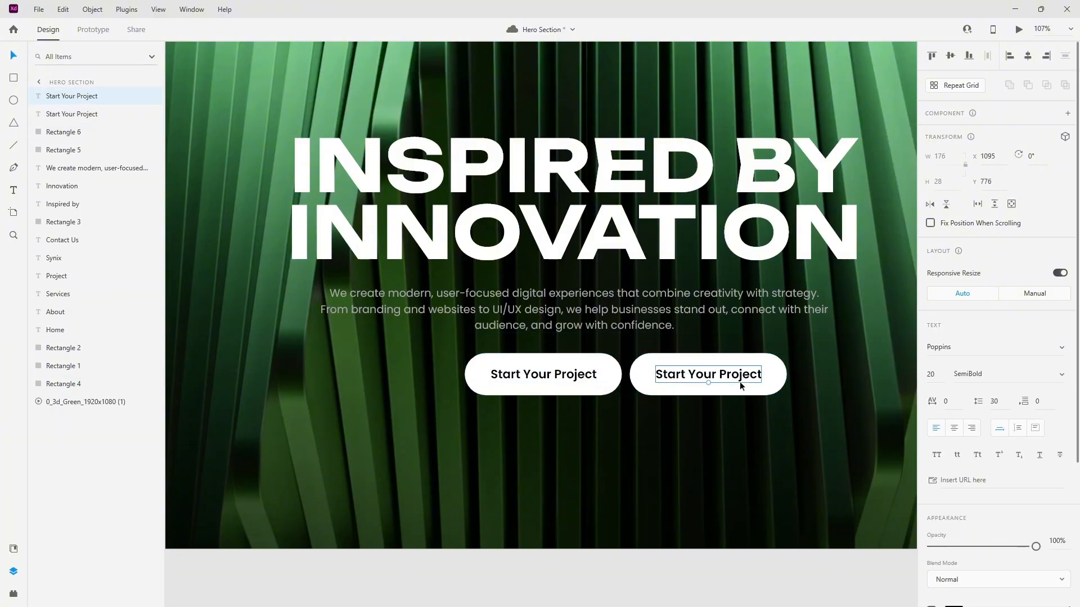
Replace the duplicate button's label with "View Our Work" and narrow its white pill to a width of 231
double_click(740, 381)
key("ctrl+a")
type("View")
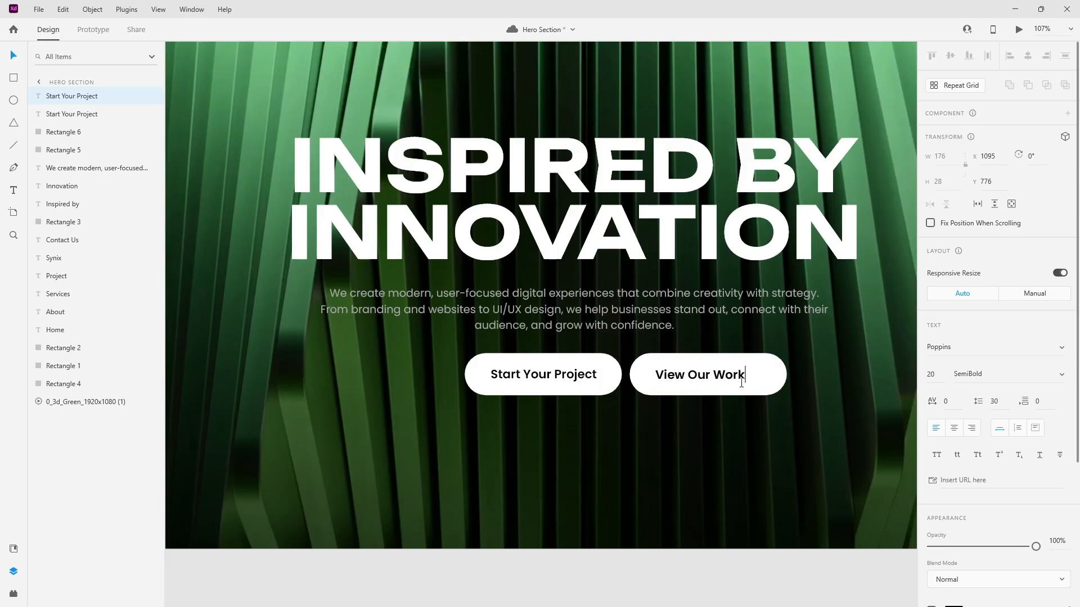
left_click(783, 376)
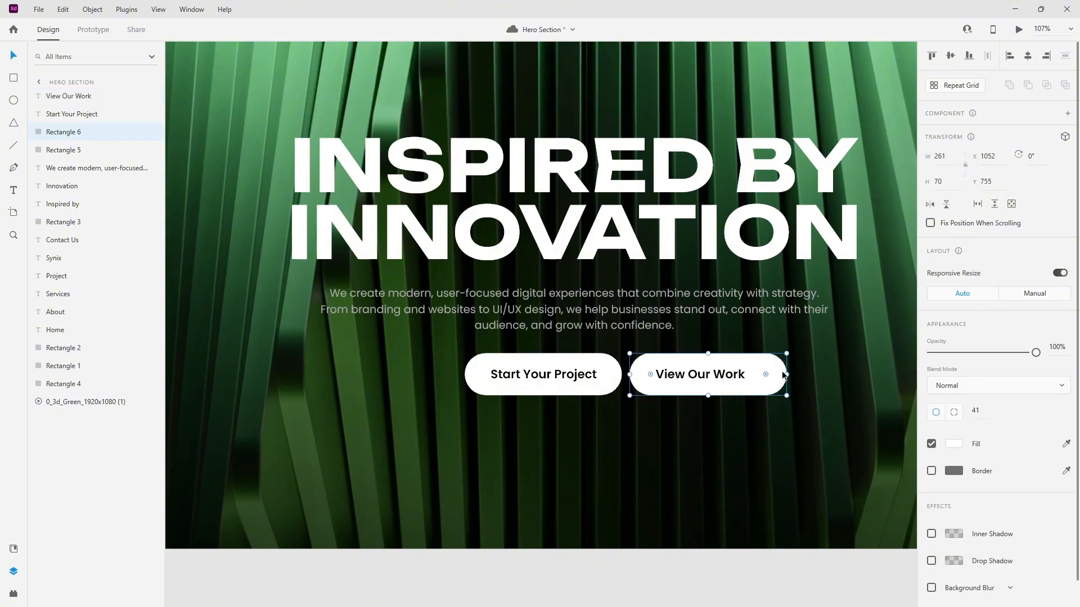
left_click_drag(788, 376, 770, 377)
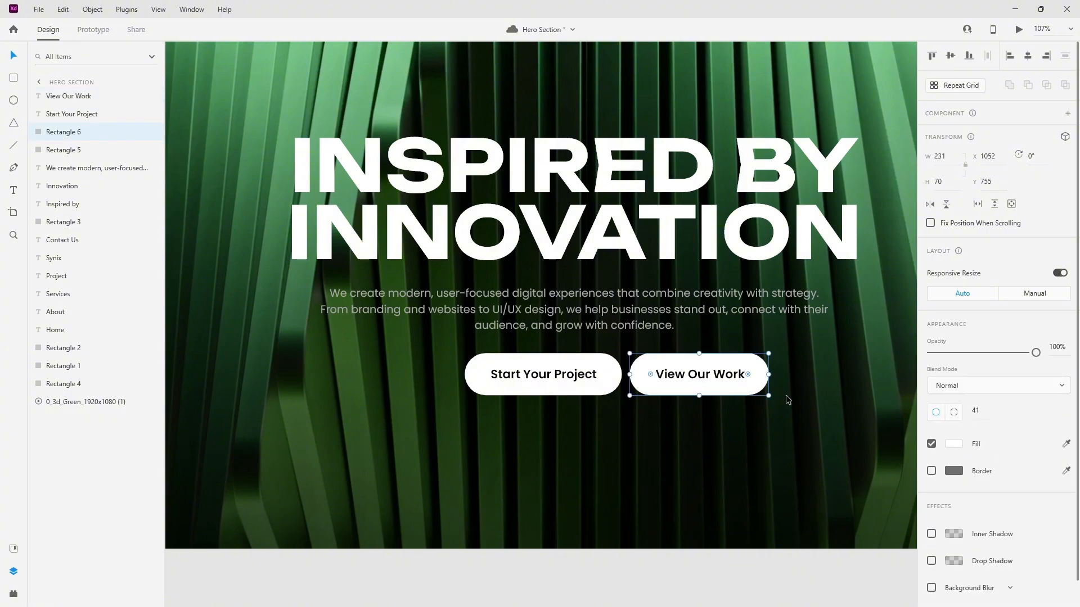
Give the pill behind "View Our Work" a white #FFFFFF border of size 2 and turn off its fill
left_click(931, 471)
left_click(954, 471)
left_click_drag(741, 531, 757, 364)
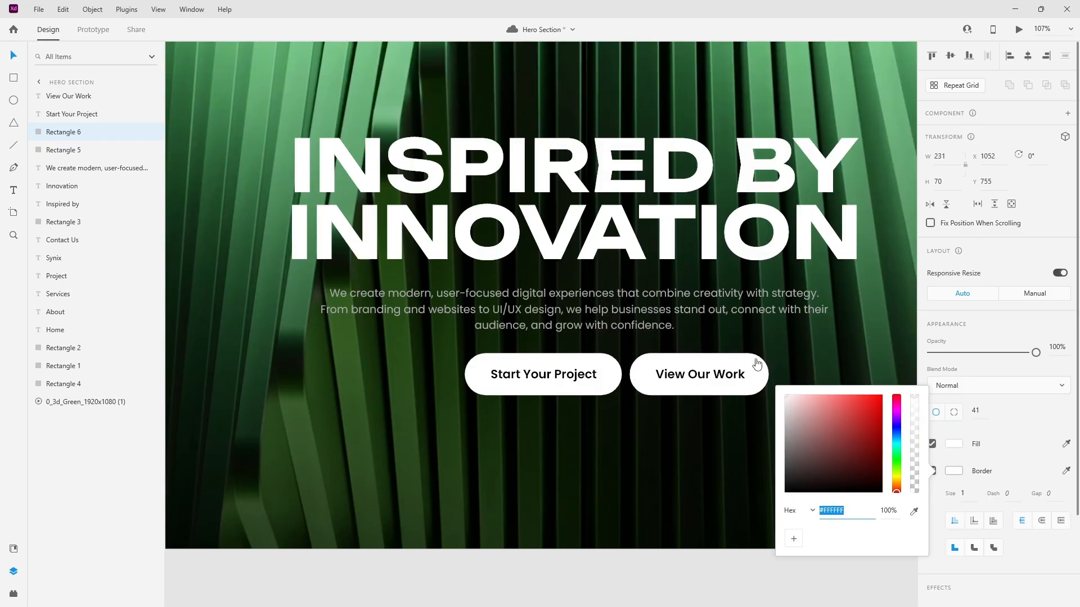
left_click(932, 445)
left_click(933, 445)
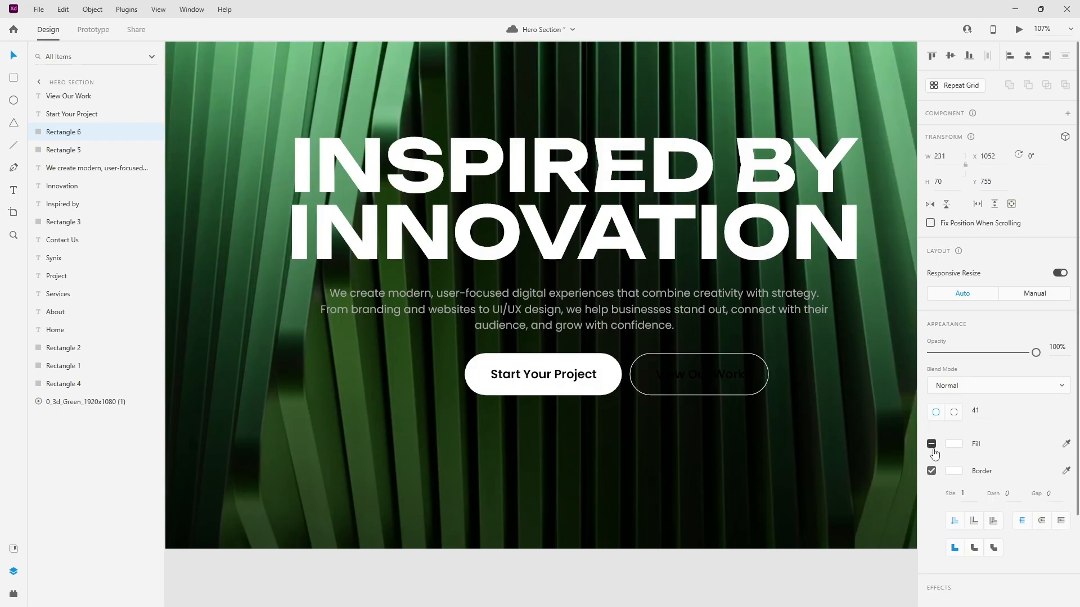
left_click(966, 493)
type("2")
Change the text colour of the "View Our Work" label to white
left_click(745, 374)
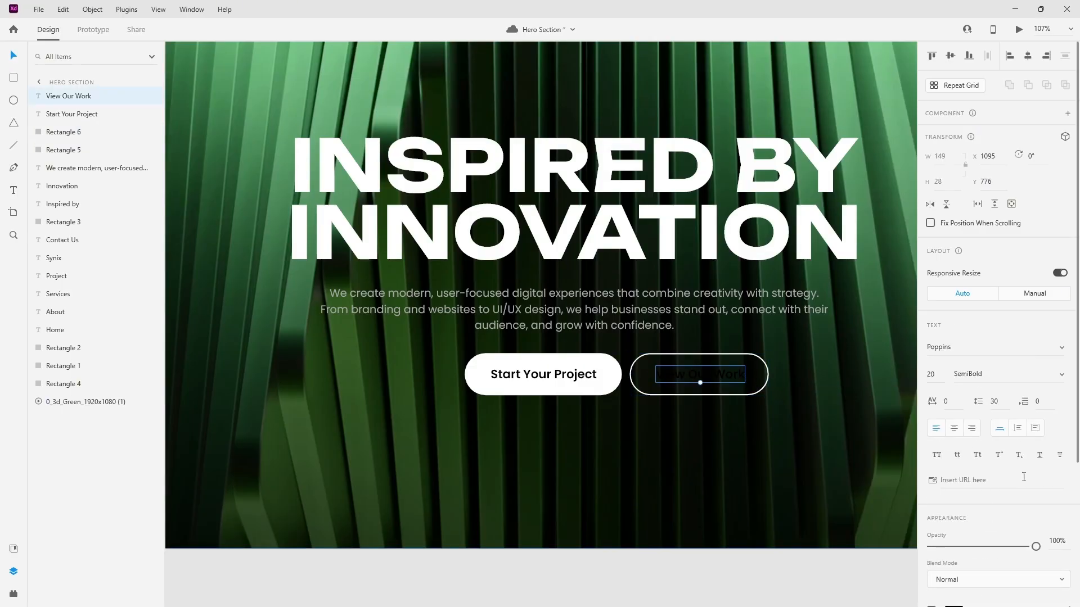
left_click(952, 420)
left_click_drag(831, 374, 779, 333)
left_click(676, 434)
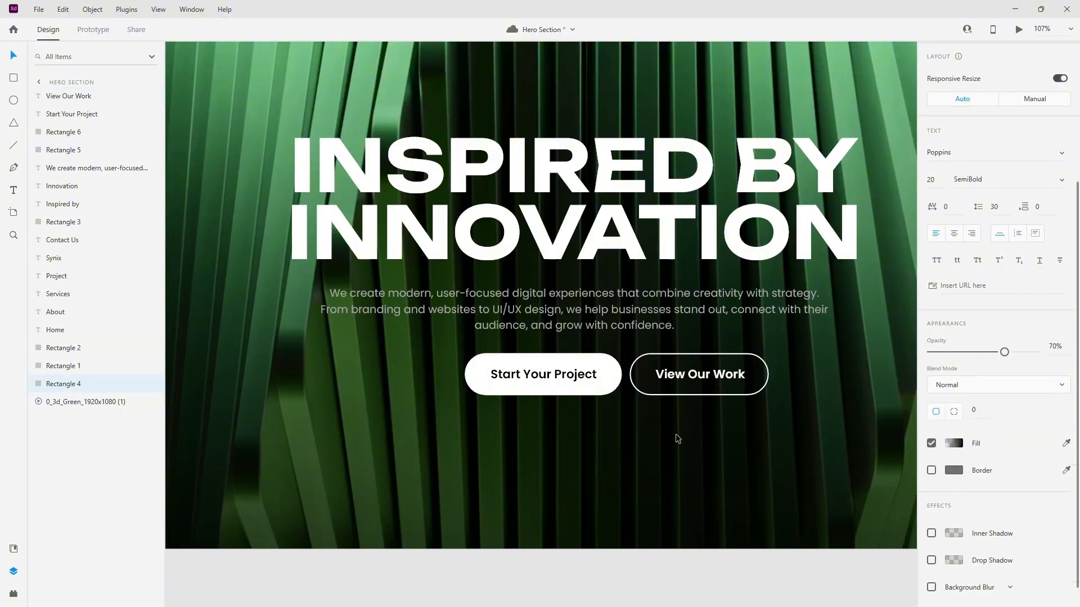
Group the "View Our Work" label with its outlined pill
left_click(701, 377)
left_click(768, 376, "shift")
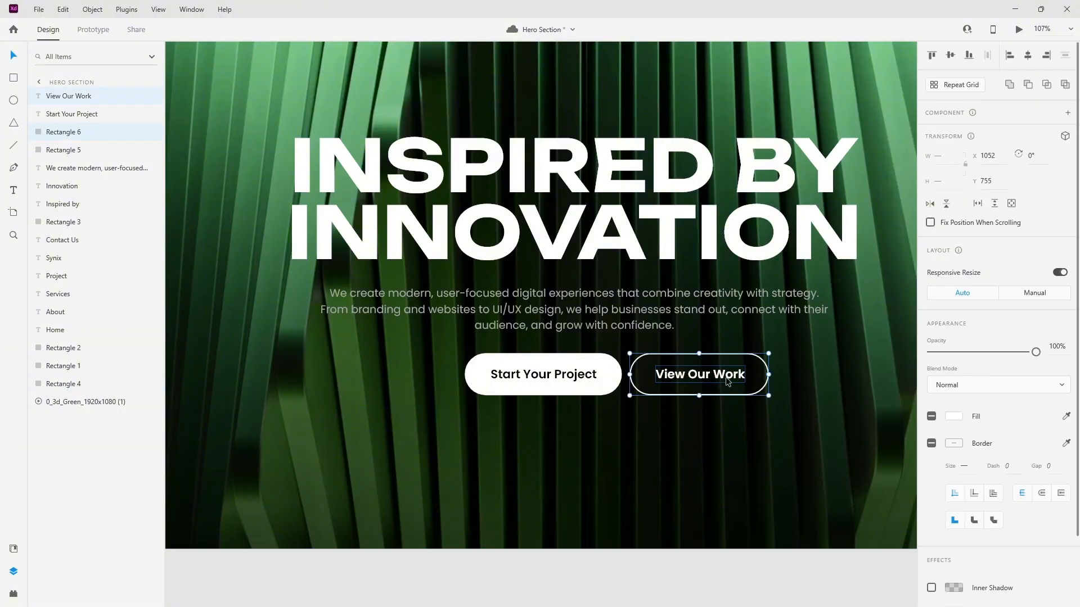
key("ctrl+g")
right_click(700, 380)
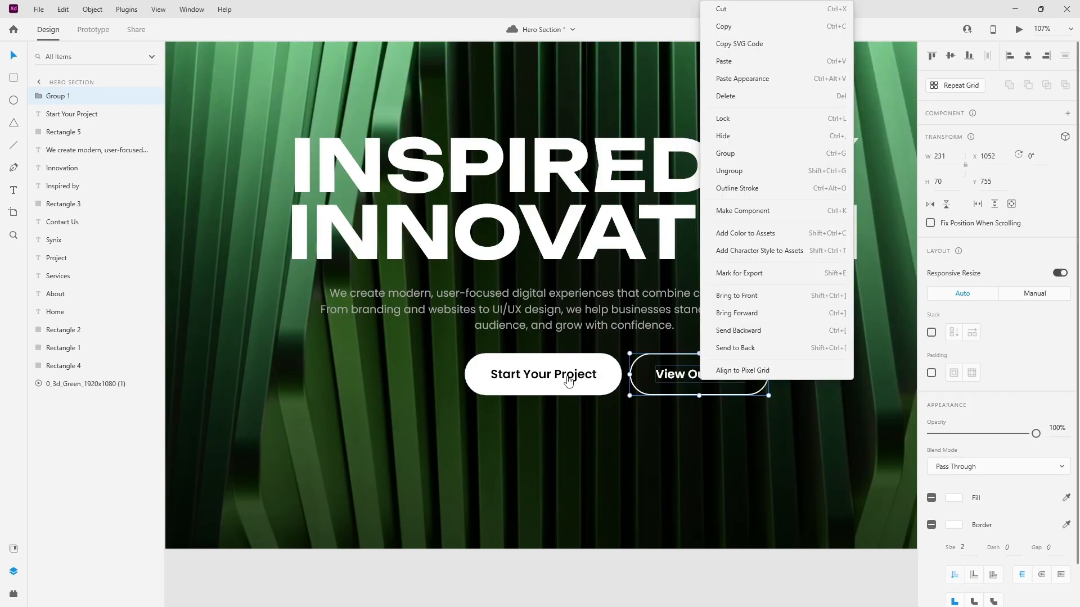
Centre the "Start Your Project" label horizontally in its white pill and group the two together
left_click(568, 379)
left_click_drag(561, 375, 565, 376)
left_click(584, 385, "shift")
right_click(579, 376)
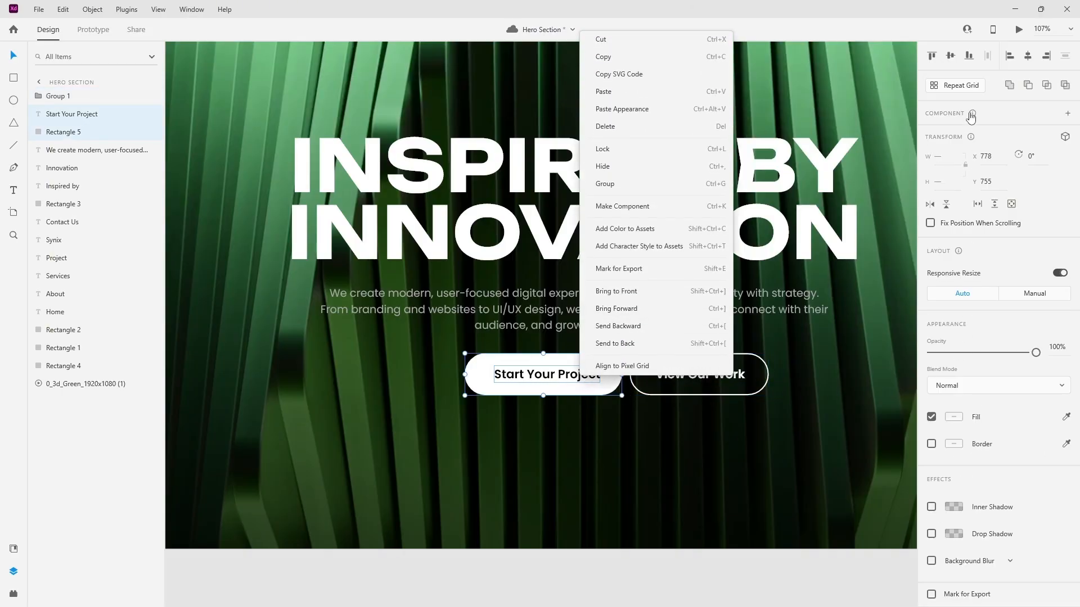
left_click(1030, 57)
right_click(596, 376)
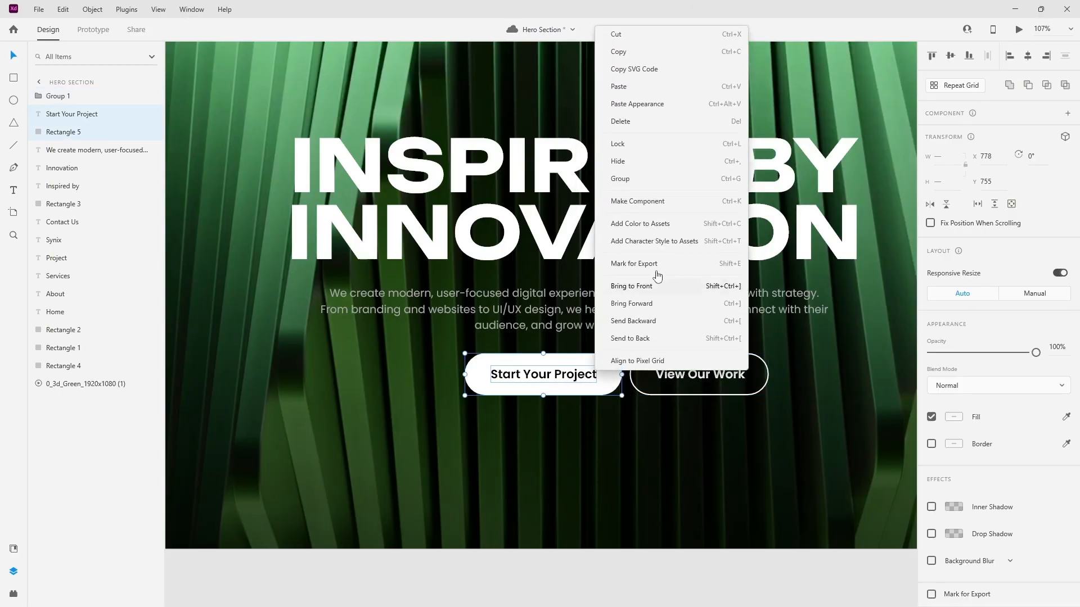
left_click(621, 179)
Move both call-to-action buttons together so they sit centred below the paragraph, starting at X 708, Y 755
left_click(753, 364, "shift")
scroll(714, 414, "down", 3)
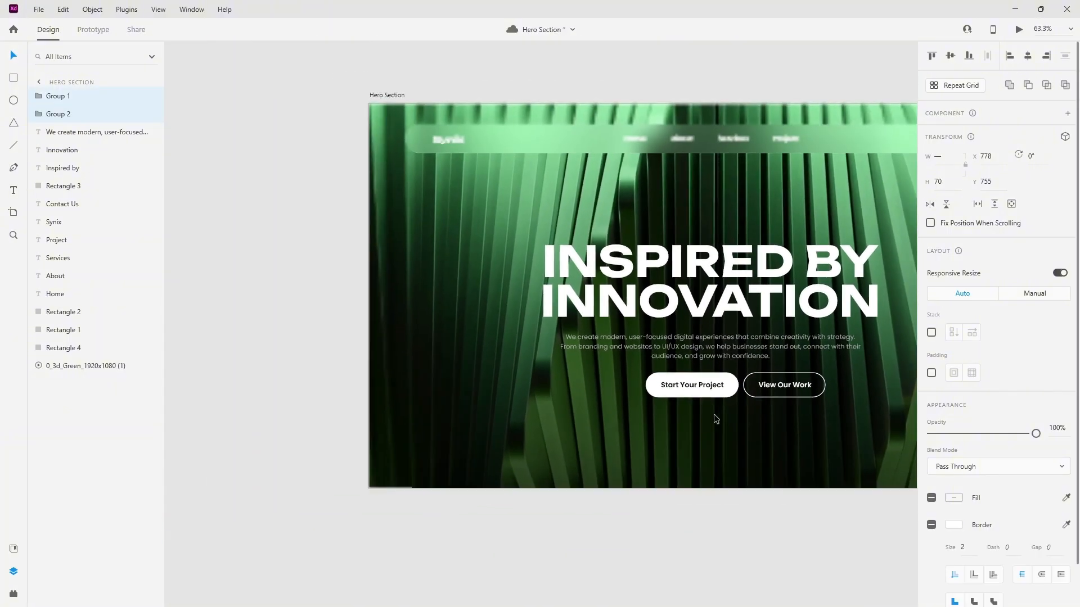
left_click_drag(713, 387, 702, 387)
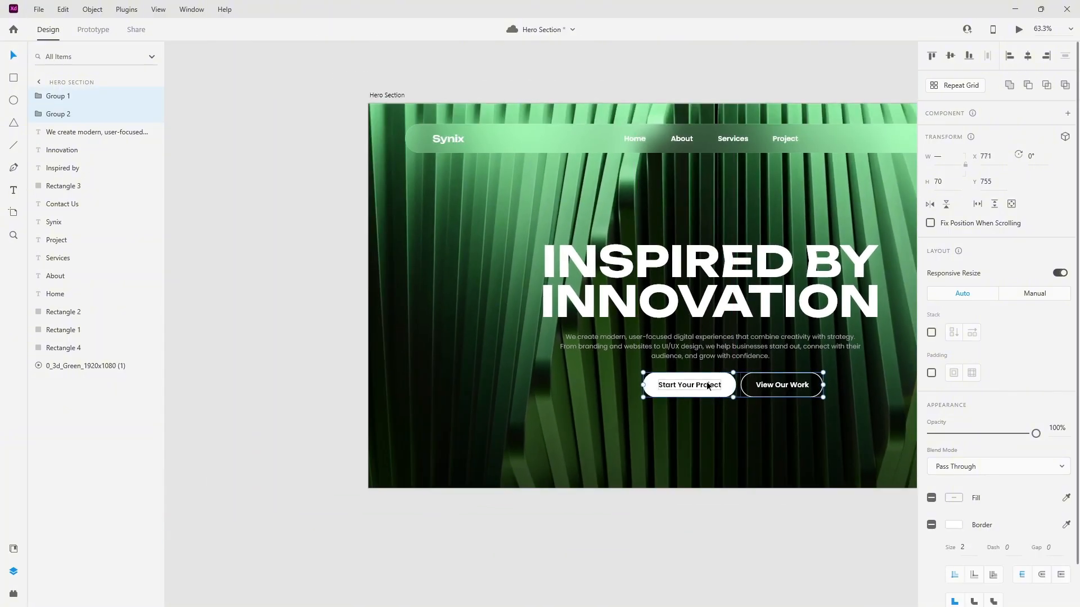
scroll(707, 386, "down", 3)
left_click_drag(808, 386, 706, 403)
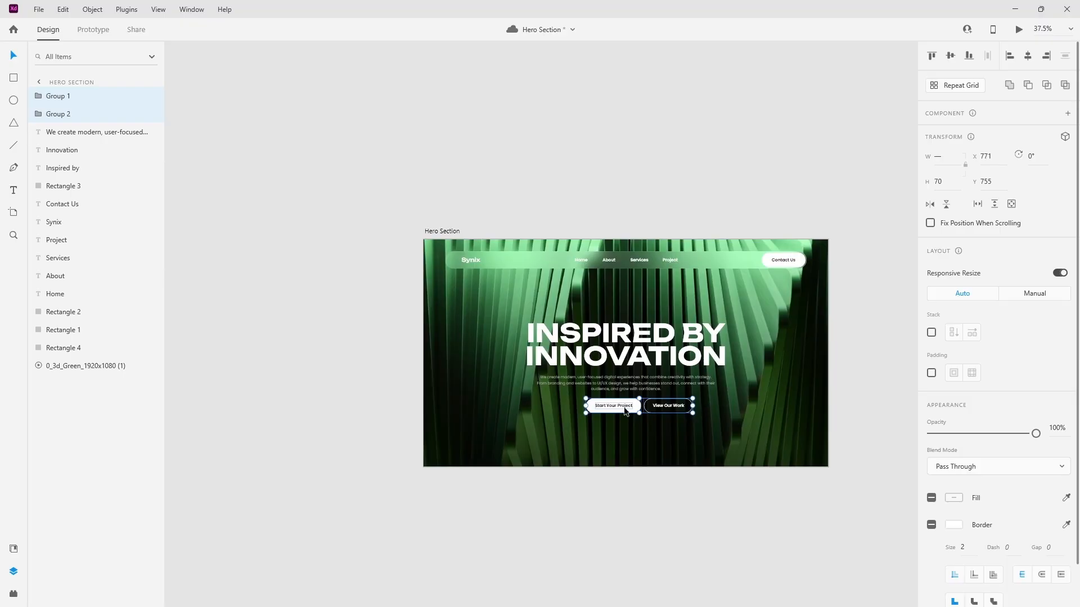
left_click(641, 511)
left_click_drag(682, 460, 632, 437)
scroll(564, 381, "up", 3)
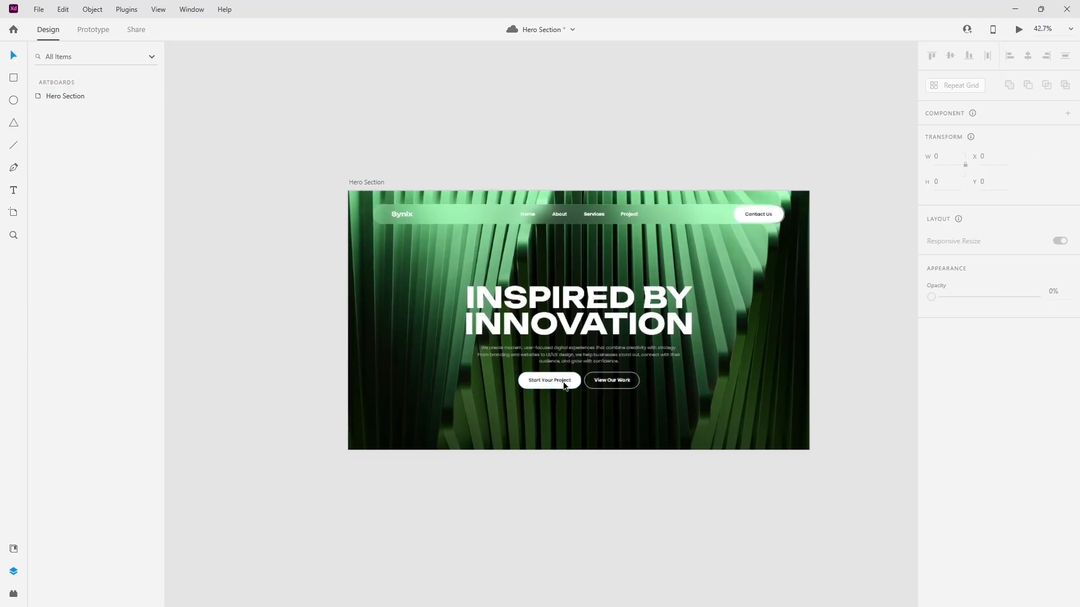
Turn the Start Your Project button group into a component and add a hover state with its default name
left_click(575, 383)
scroll(568, 379, "up", 4)
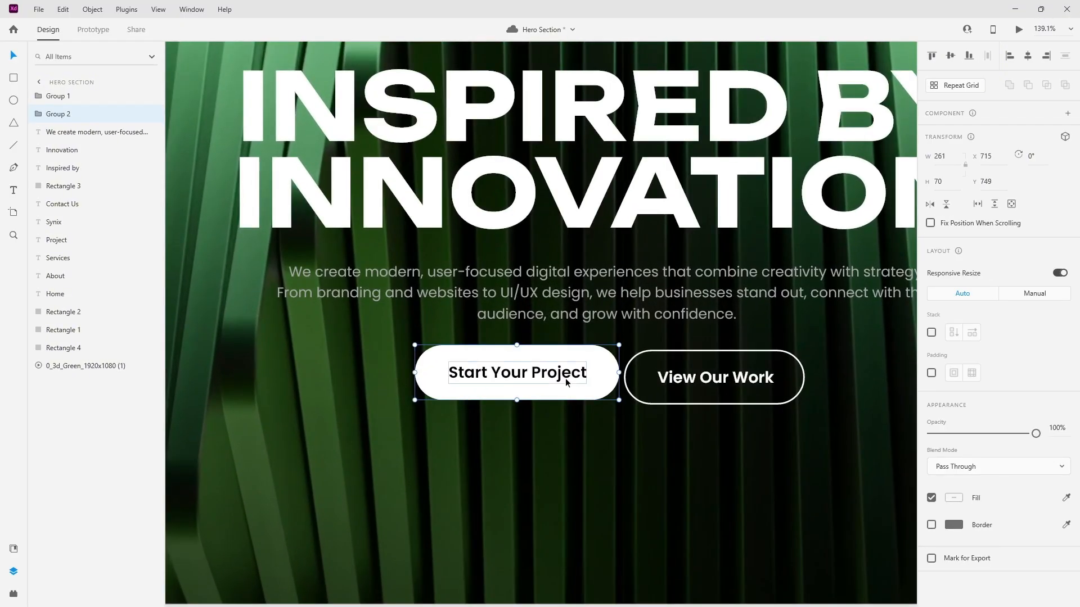
right_click(567, 388)
left_click(596, 242)
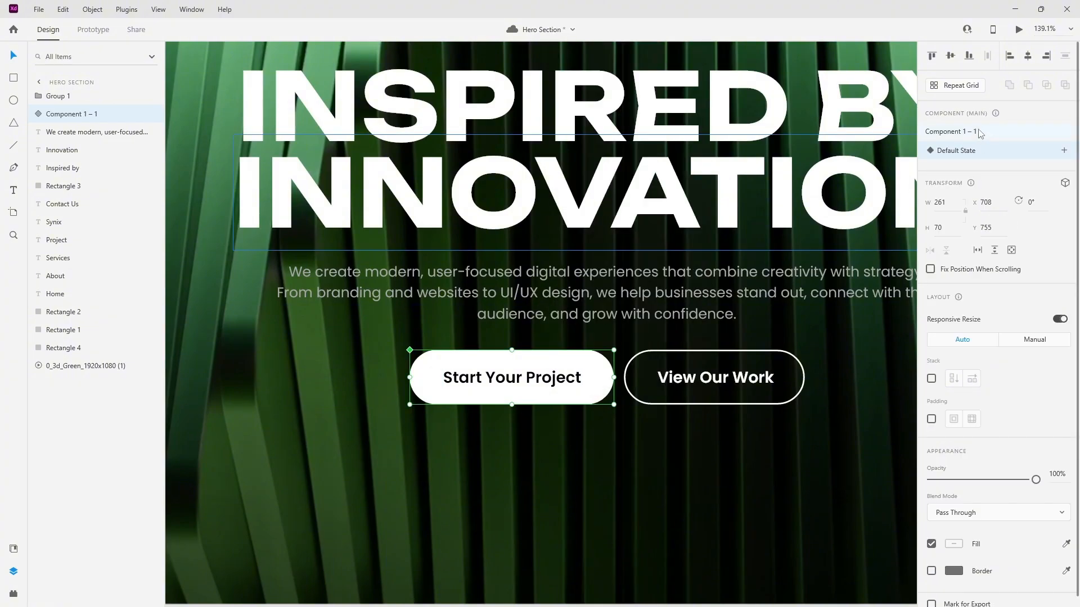
left_click(1064, 152)
left_click(980, 175)
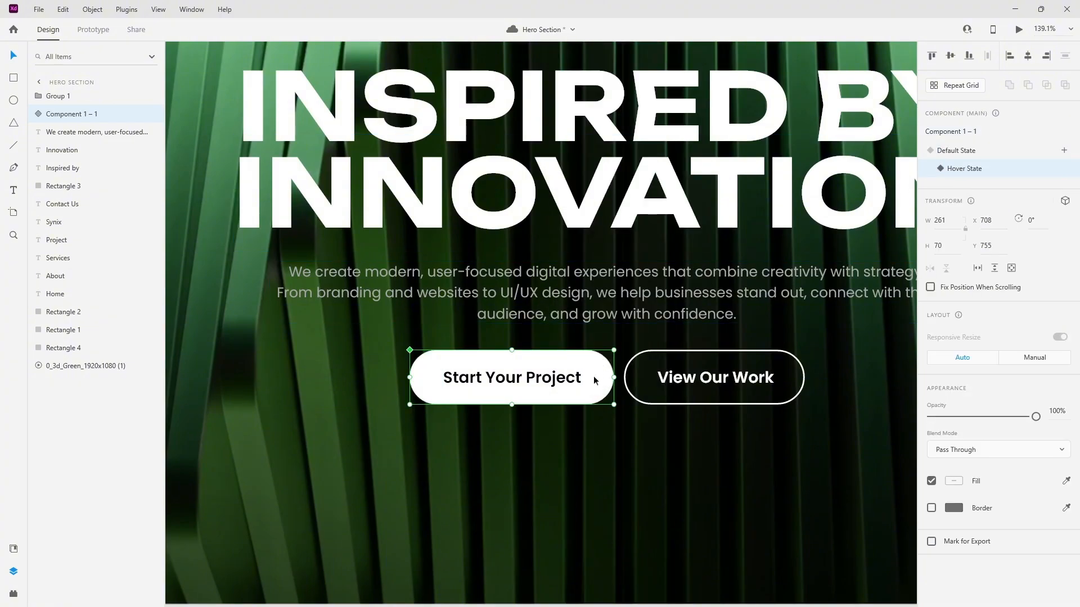
Fill the Start Your Project pill with bright yellow #F2FF37 in the hover state
double_click(603, 365)
left_click(960, 486)
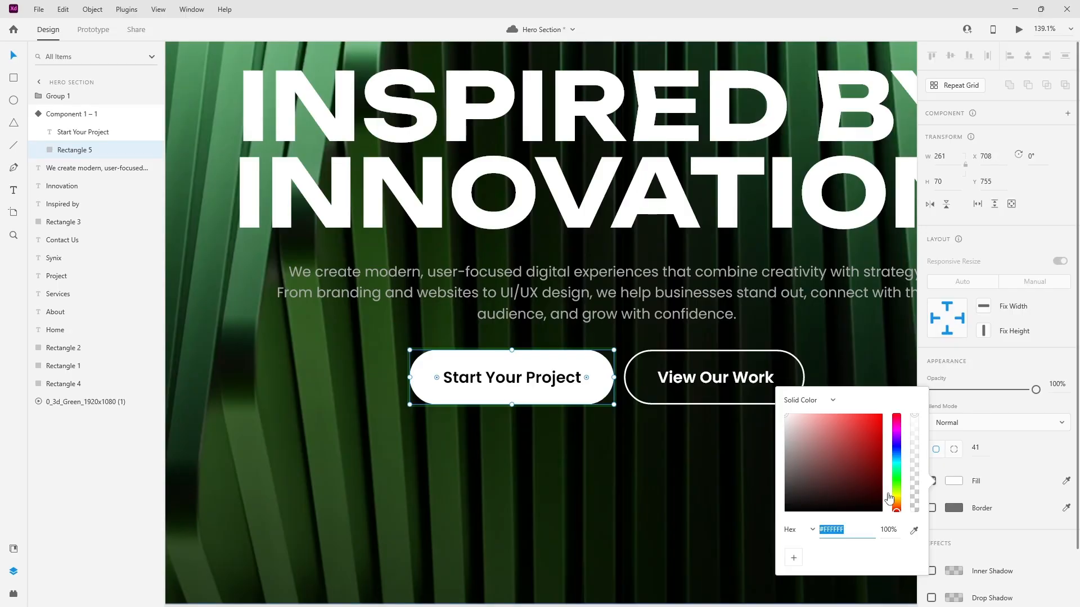
left_click(896, 496)
left_click_drag(826, 475, 862, 410)
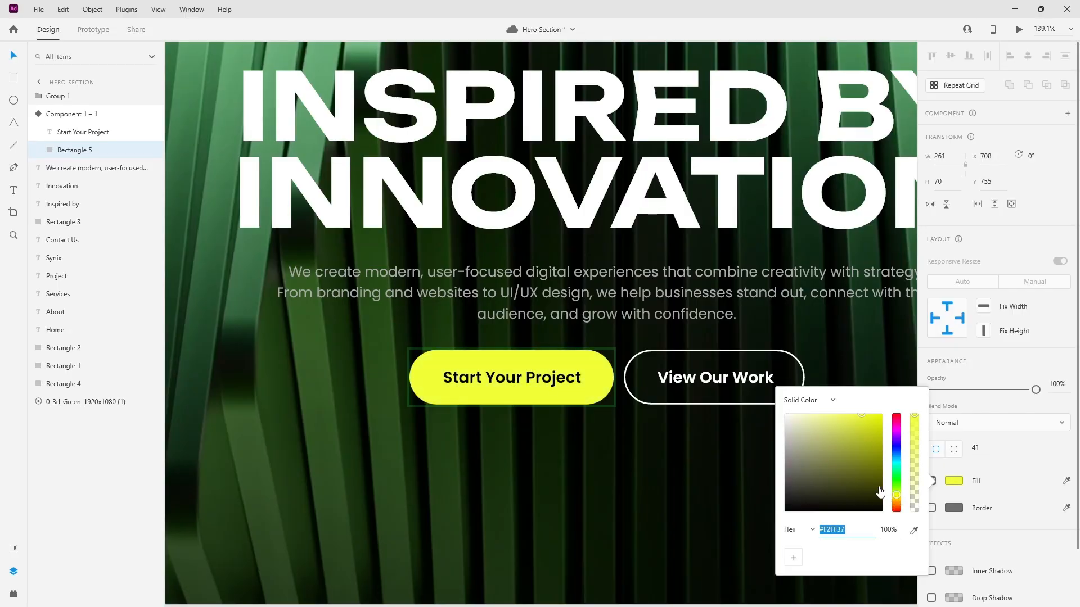
left_click(652, 512)
Turn the View Our Work button group into a component and add a hover state with its default name
left_click(742, 374)
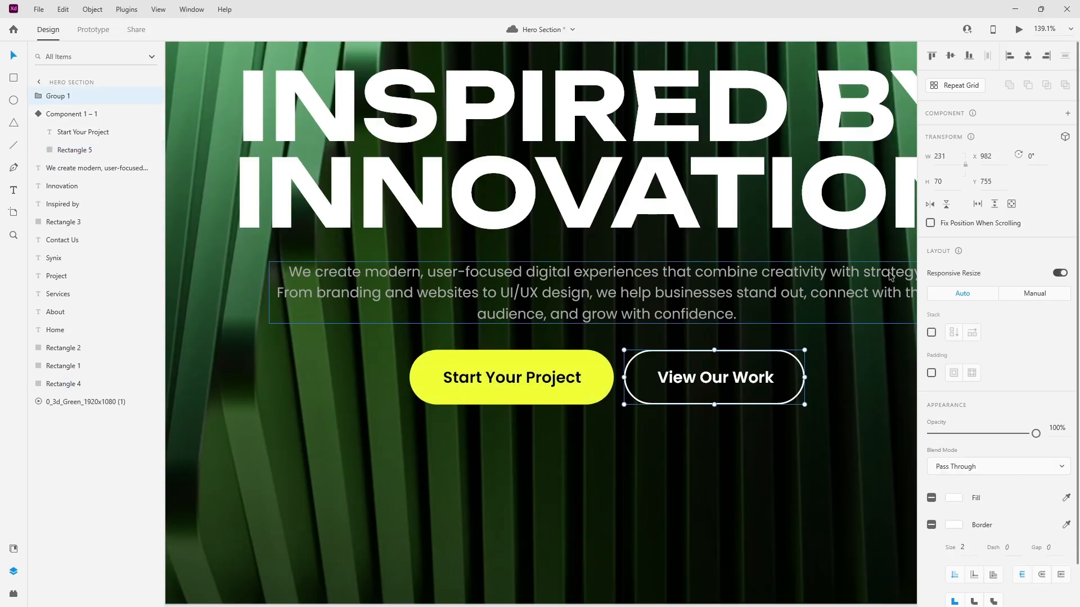
right_click(741, 373)
left_click(784, 280)
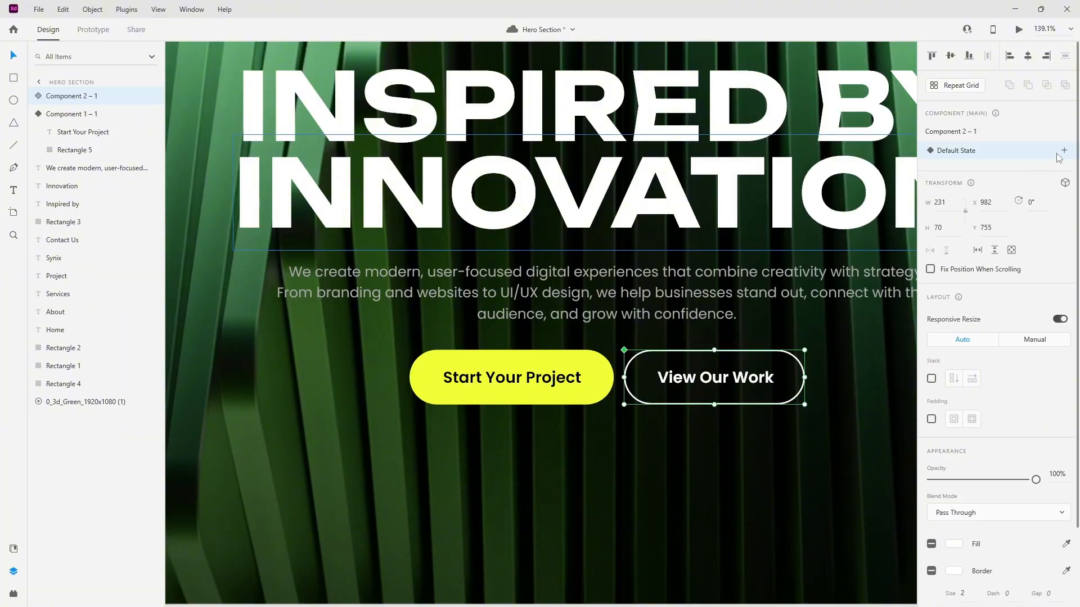
left_click(1064, 150)
left_click(979, 175)
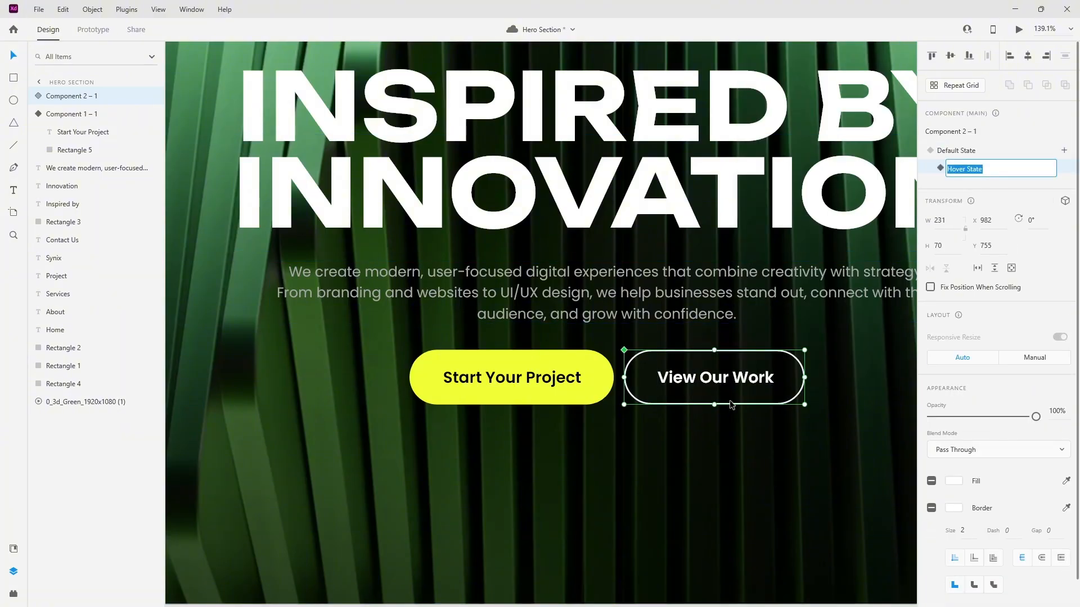
key("Return")
Restyle the View Our Work hover state with a solid white pill, no border and a black label
double_click(714, 386)
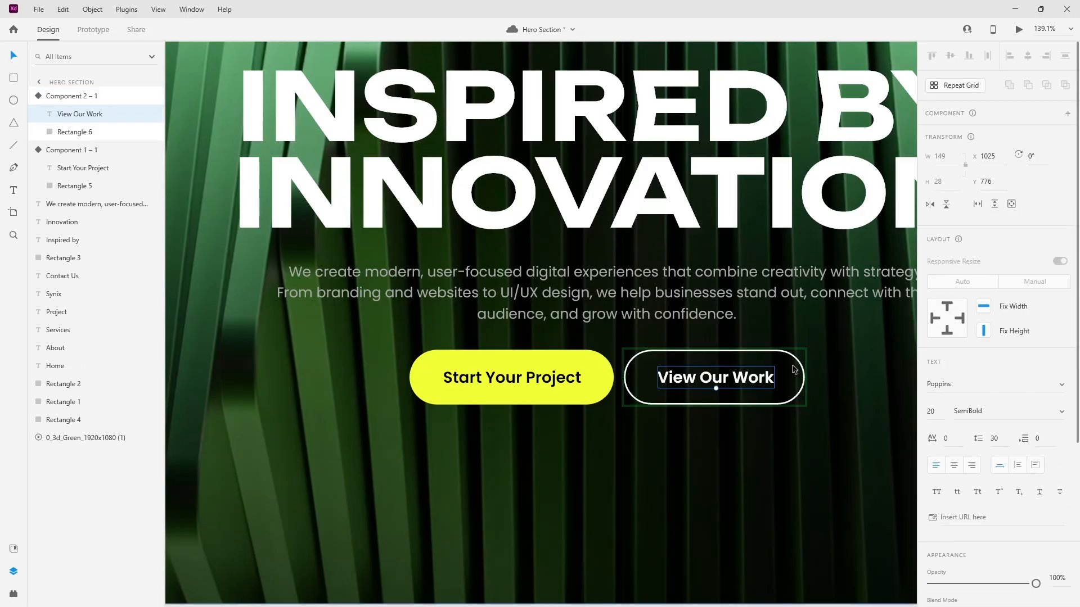
left_click(932, 481)
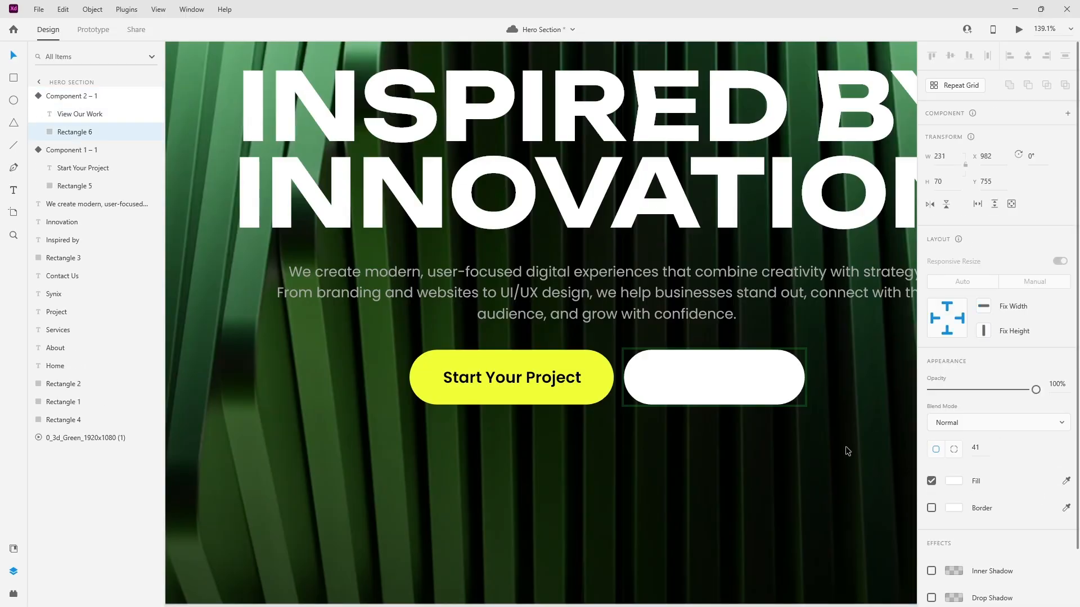
left_click(751, 374)
scroll(951, 448, "down", 5)
left_click(952, 419)
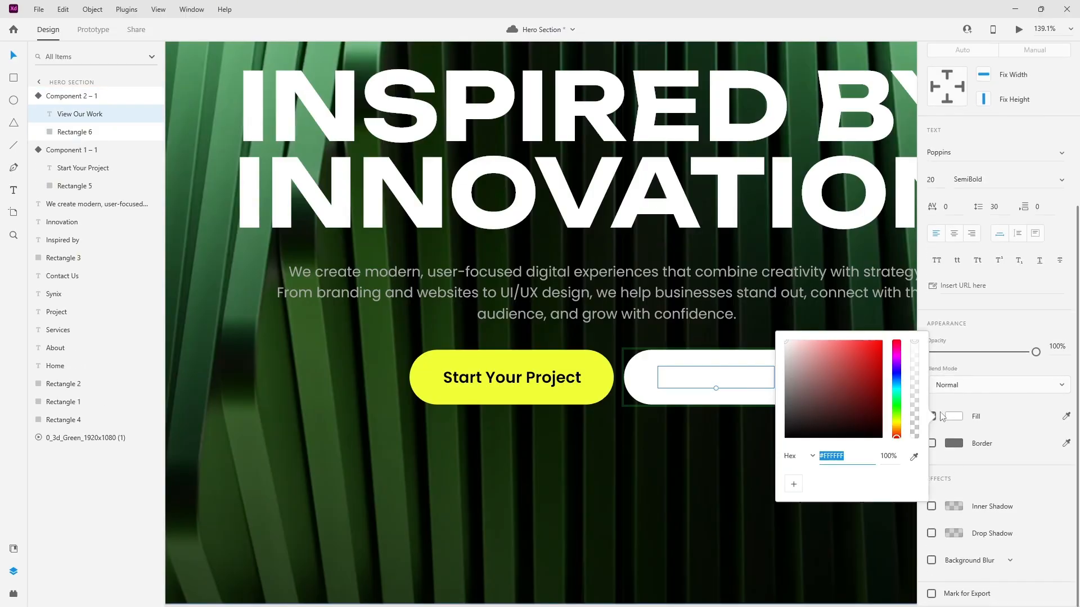
left_click_drag(838, 401, 779, 449)
left_click(740, 448)
left_click(725, 396)
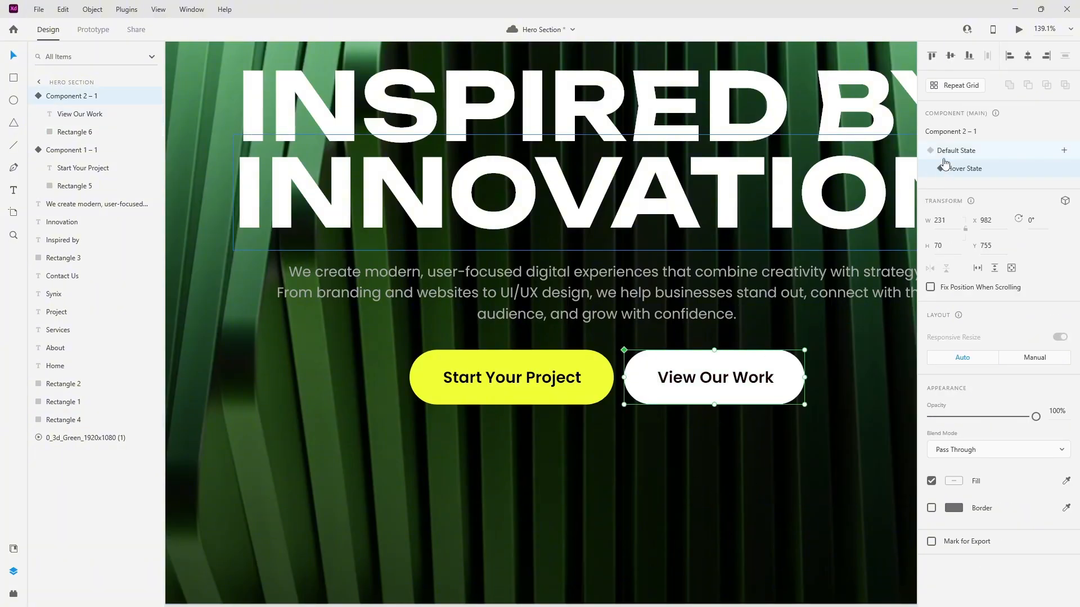
Switch the View Our Work and Start Your Project components back to Default State
left_click(987, 150)
left_click(607, 388)
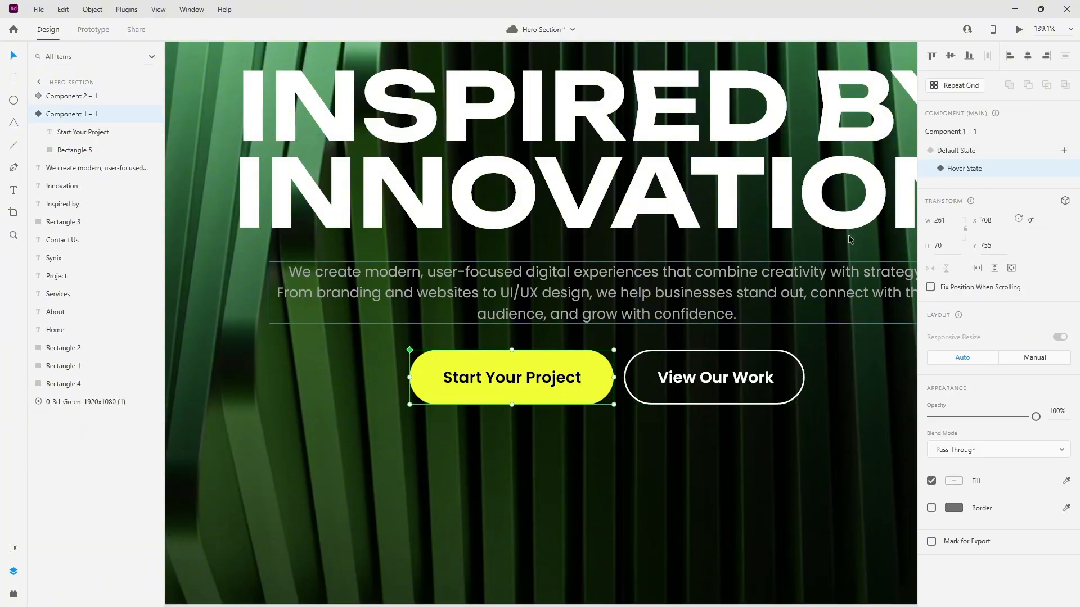
key("ctrl+0")
Turn the Contact Us label and its white pill in the navigation bar into one component
scroll(880, 242, "up", 5)
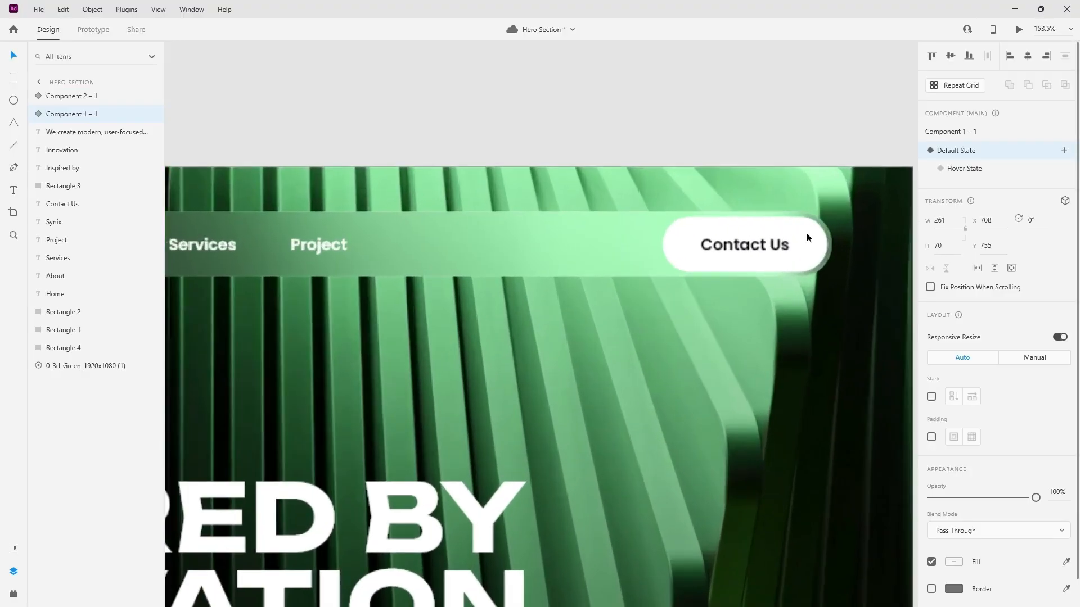
double_click(709, 260)
left_click(771, 274, "shift")
right_click(770, 275)
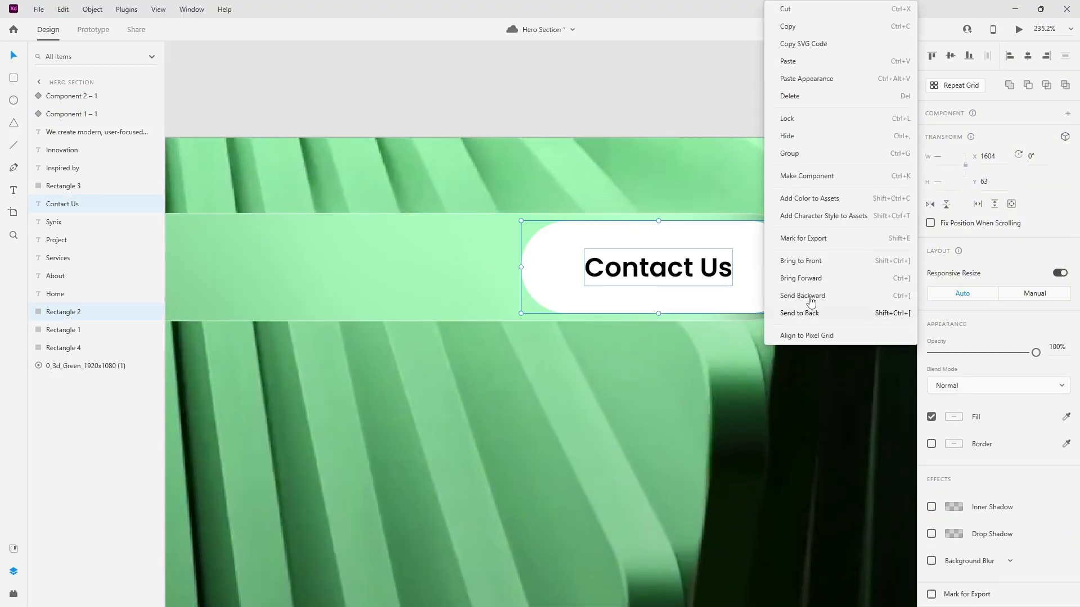
left_click(821, 177)
scroll(788, 216, "down", 5)
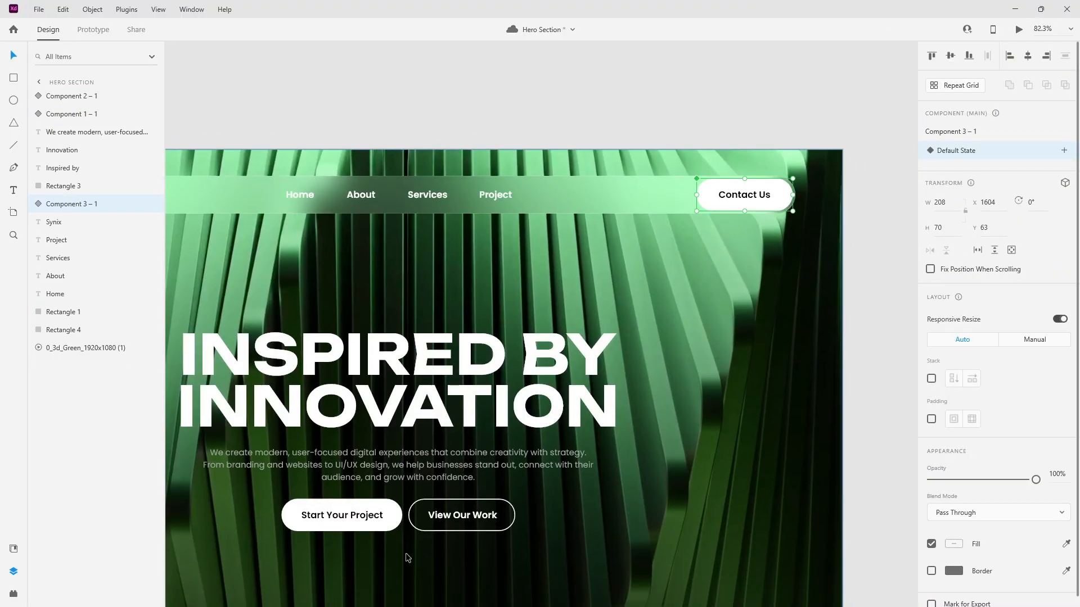
Save the yellow #F2FF37 fill from the Start Your Project hover state as a colour swatch
left_click(395, 524)
left_click(956, 170)
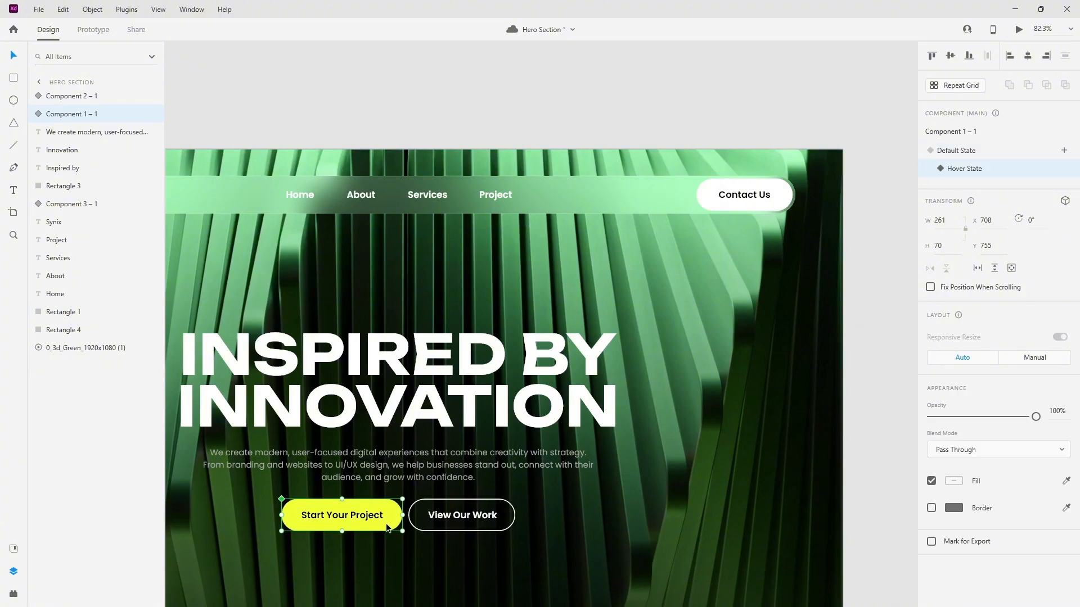
double_click(391, 527)
left_click(954, 481)
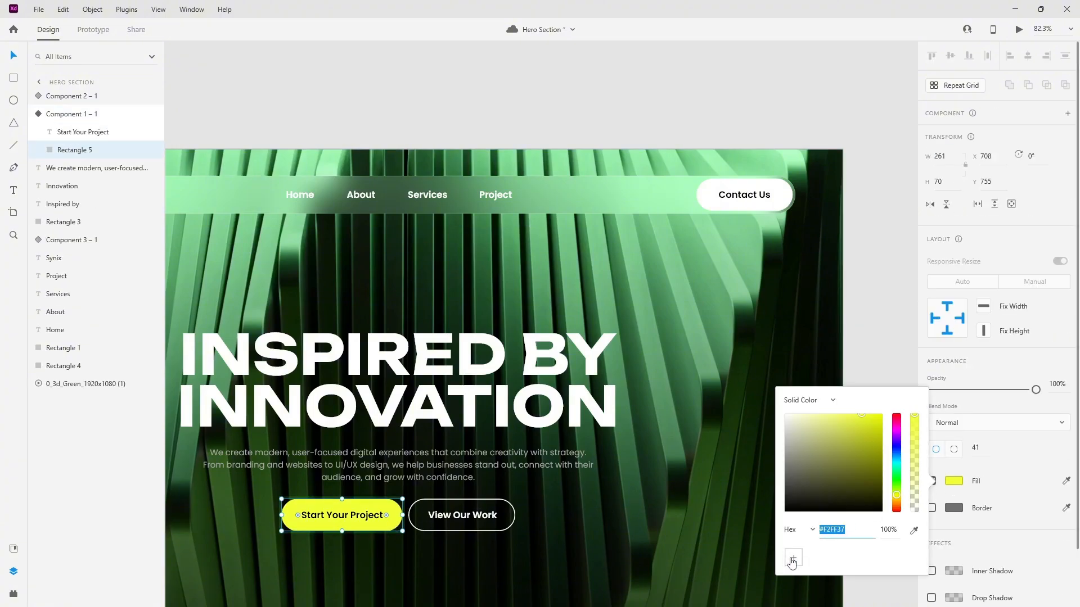
left_click(909, 285)
Add a hover state with its default name to the Contact Us component
left_click(767, 195)
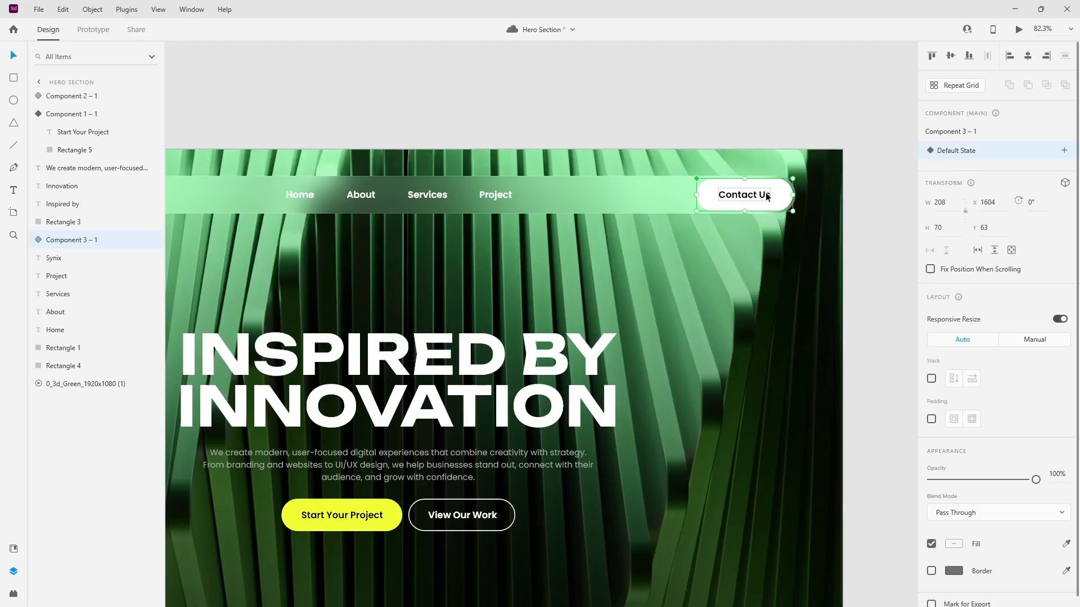
left_click(1064, 150)
left_click(993, 174)
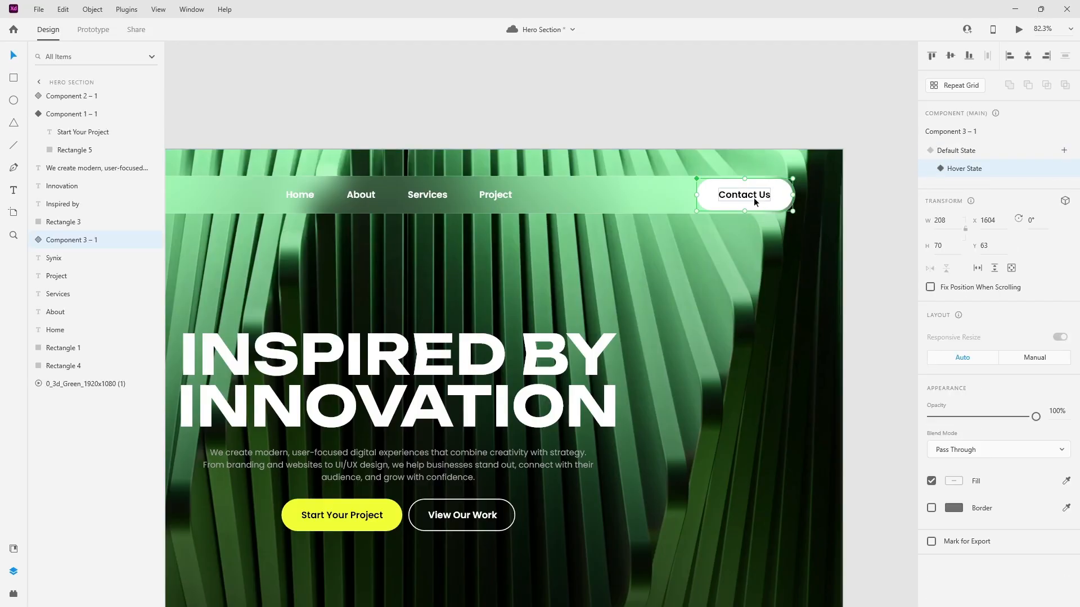
Apply the saved yellow swatch to the Contact Us pill in the hover state and return the component to Default State
double_click(777, 198)
left_click(777, 198)
left_click(951, 484)
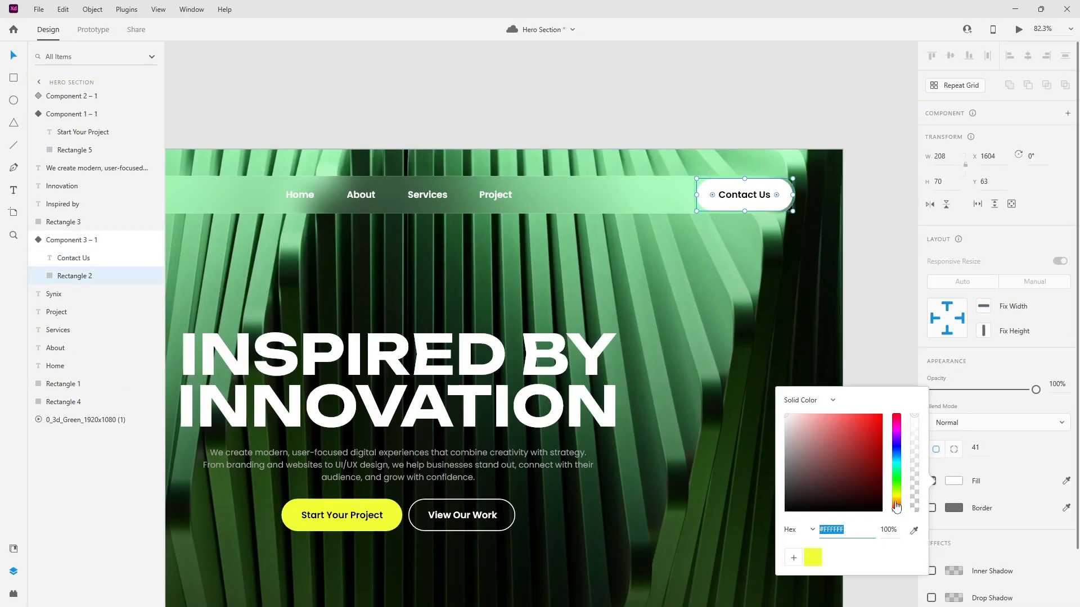
left_click(813, 558)
left_click(890, 249)
left_click(767, 204)
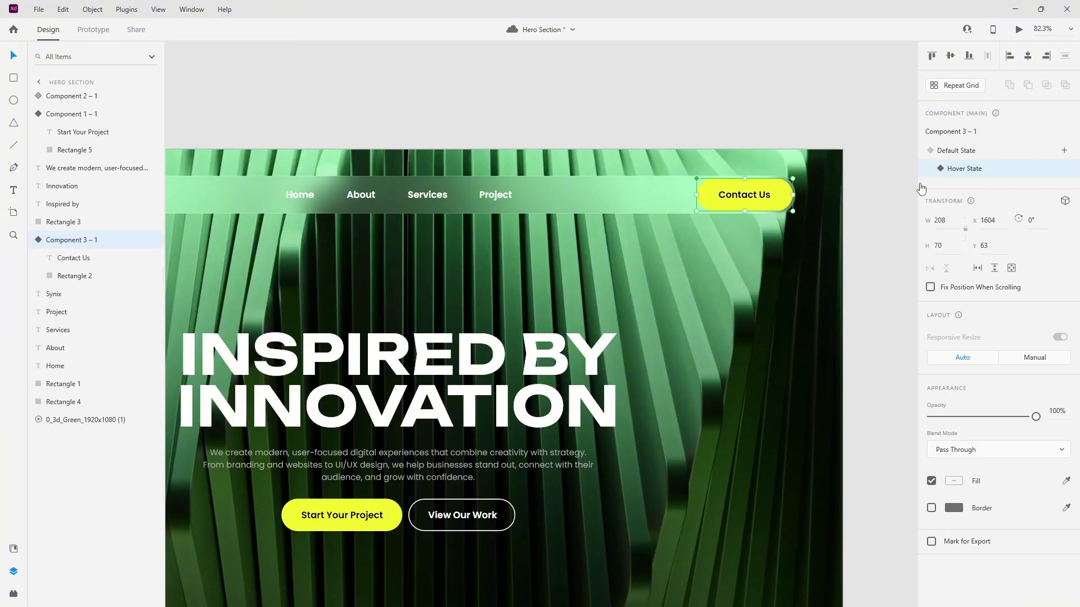
left_click(956, 151)
Open a preview of the hero section and return to the design
scroll(882, 299, "down", 4)
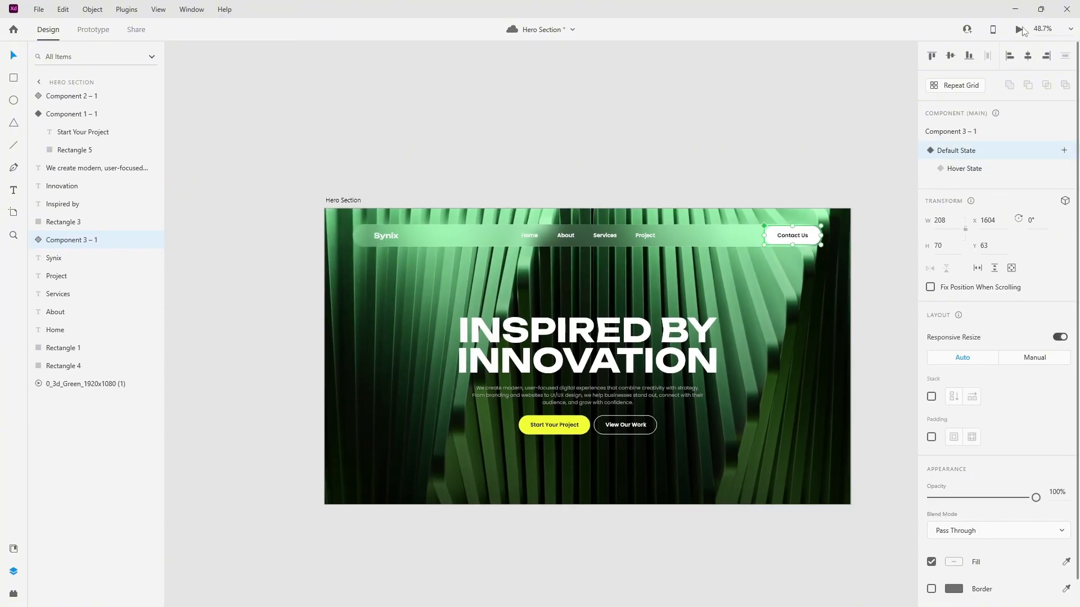
left_click(1022, 31)
left_click(1043, 17)
left_click(572, 477)
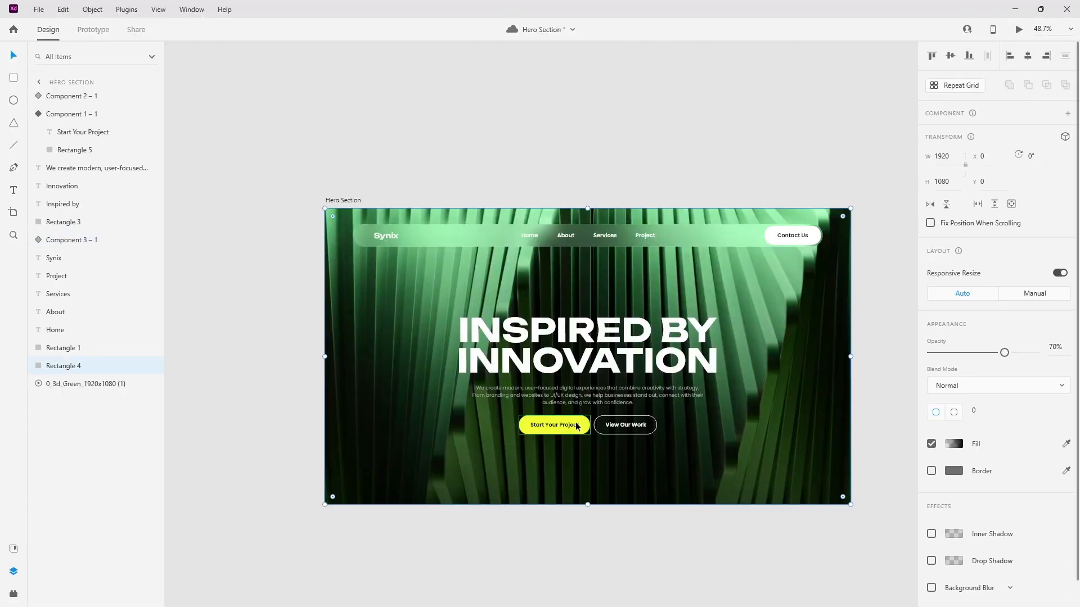
Set the Start Your Project button back to Default State and preview the hero section
left_click(576, 427)
left_click(956, 152)
left_click(777, 136)
left_click(1018, 29)
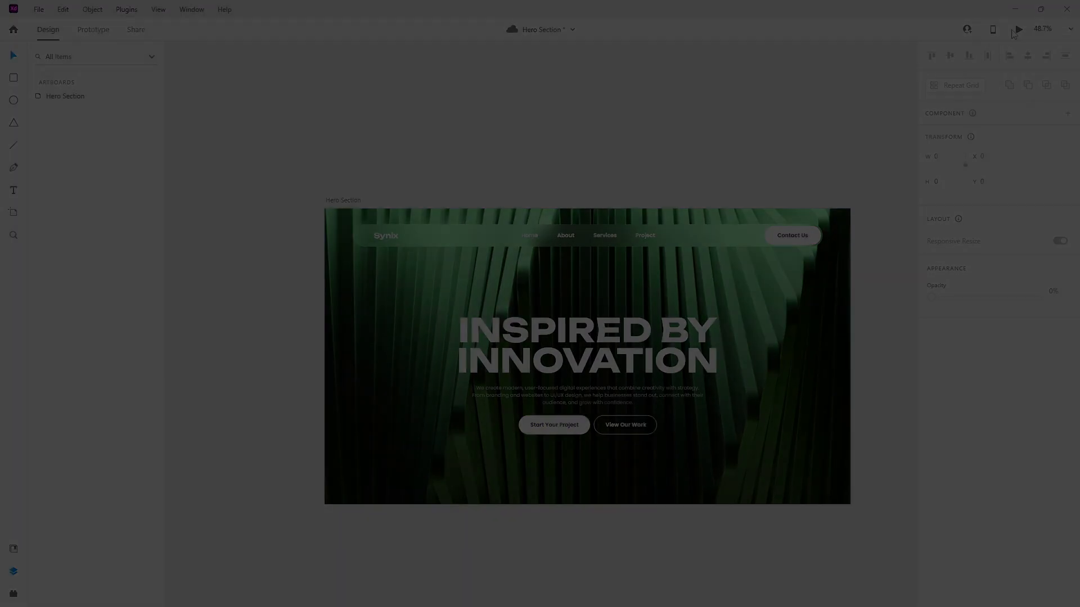